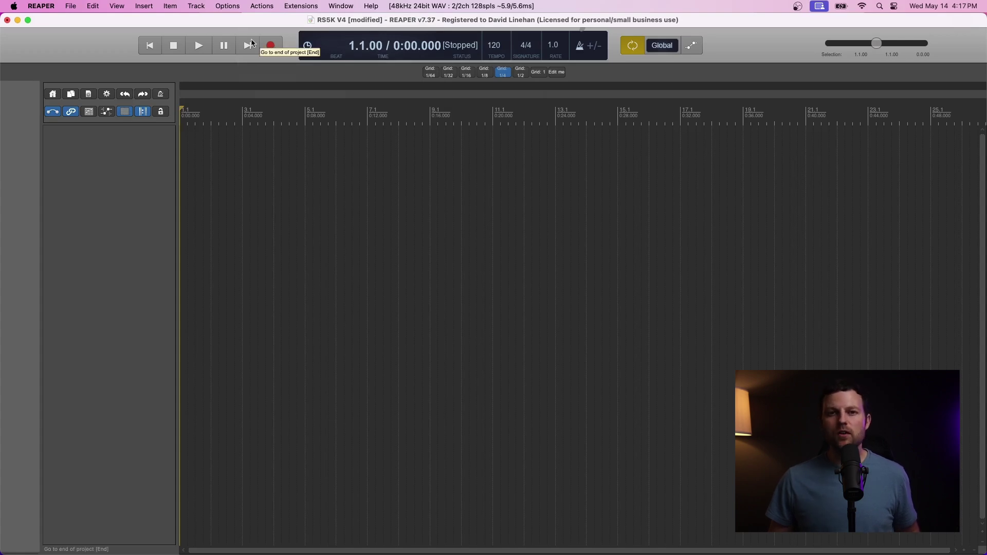
Step: Download the macOS ARM 64-bit ReaPack plugin (reaper_reapack-arm64.dylib) from reapack.com, then return to REAPER
{"action": "key", "text": "super+Tab"}
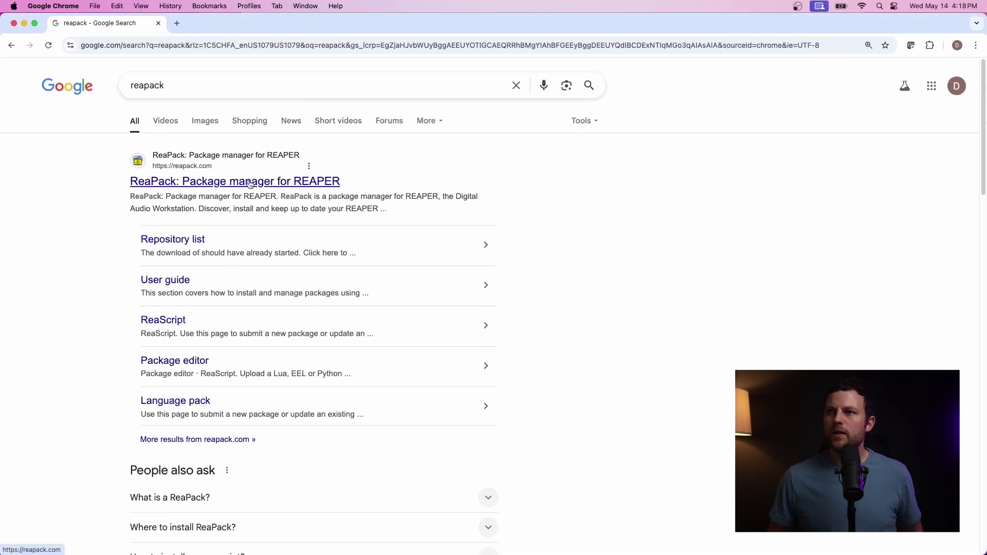
{"action": "left_click", "coordinate": [219, 184]}
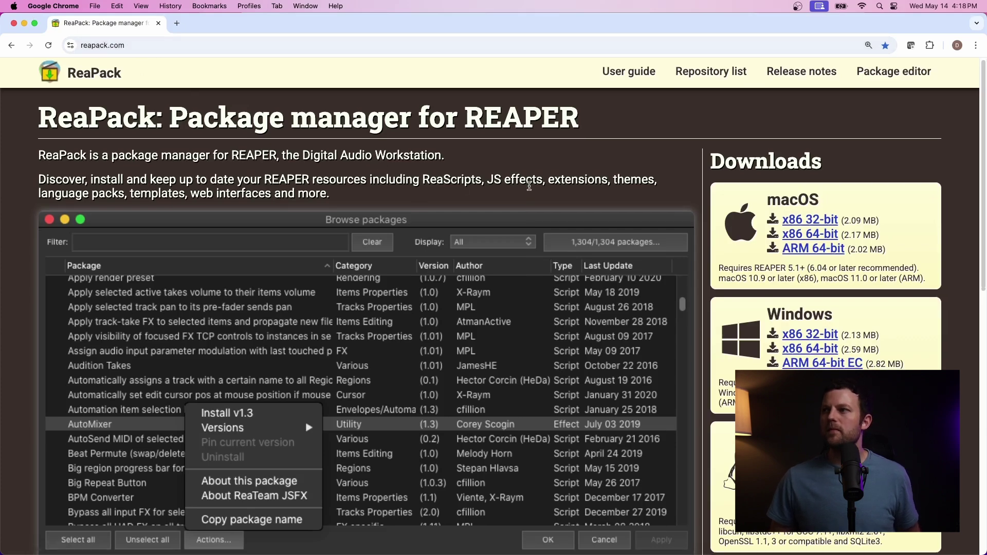
{"action": "scroll", "coordinate": [794, 140], "scroll_direction": "down", "scroll_amount": 2}
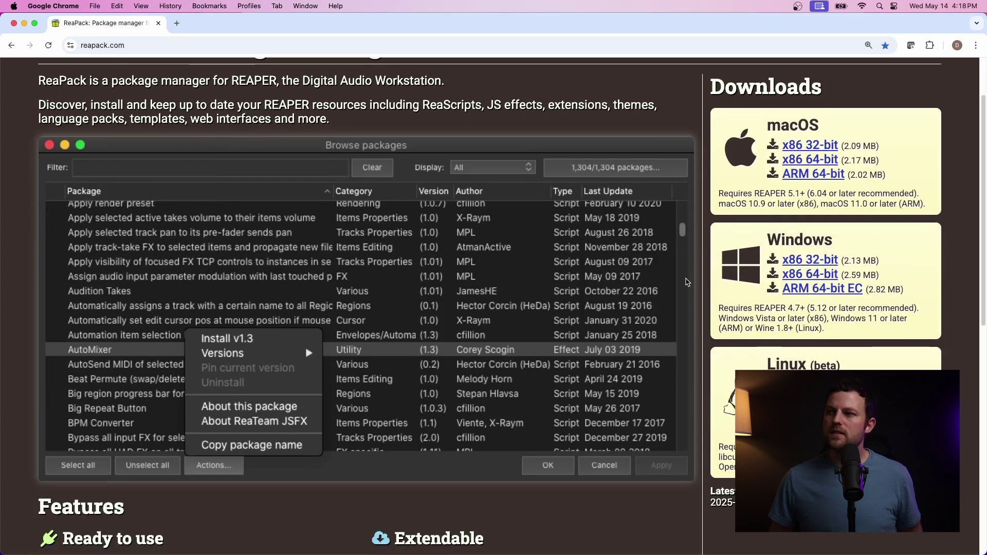
{"action": "scroll", "coordinate": [686, 281], "scroll_direction": "down", "scroll_amount": 5}
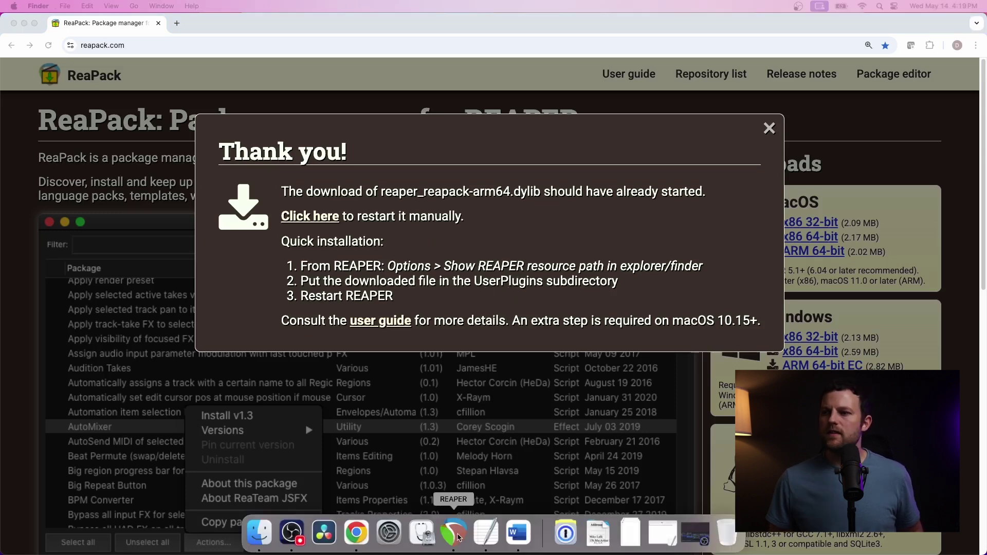
{"action": "left_click", "coordinate": [457, 537]}
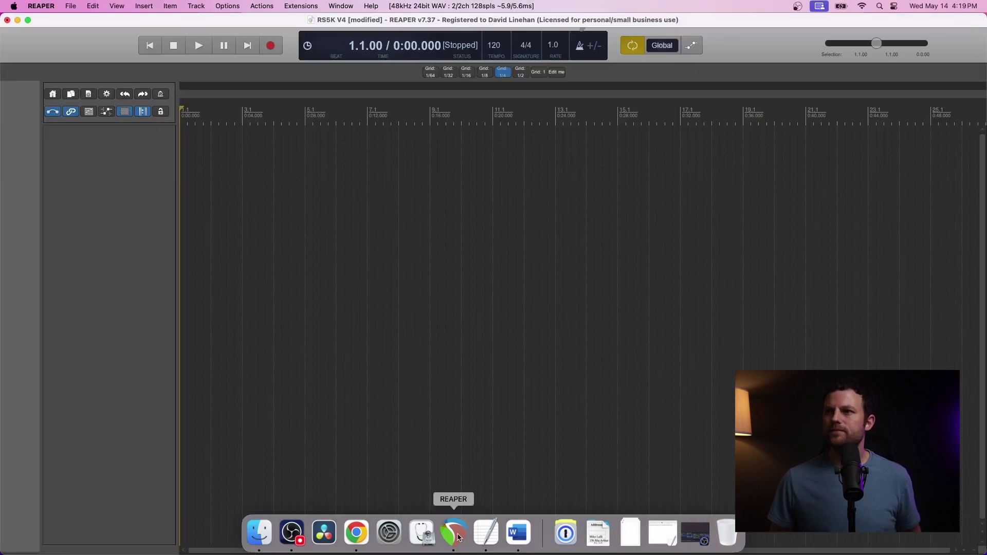
Step: Reveal REAPER's resource folder in Finder, confirm reaper_reapack-arm64.dylib is in UserPlugins, and close it
{"action": "left_click", "coordinate": [218, 5]}
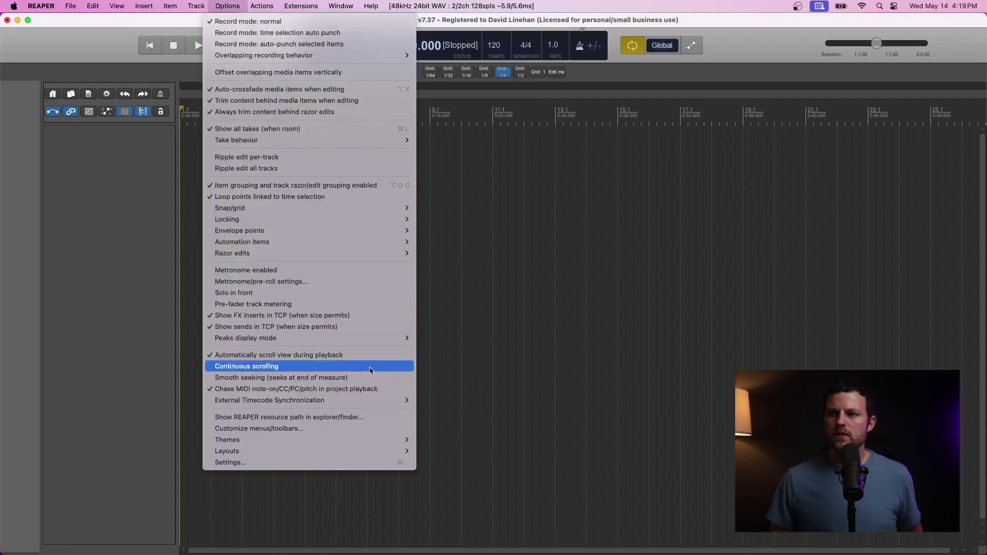
{"action": "left_click", "coordinate": [377, 417]}
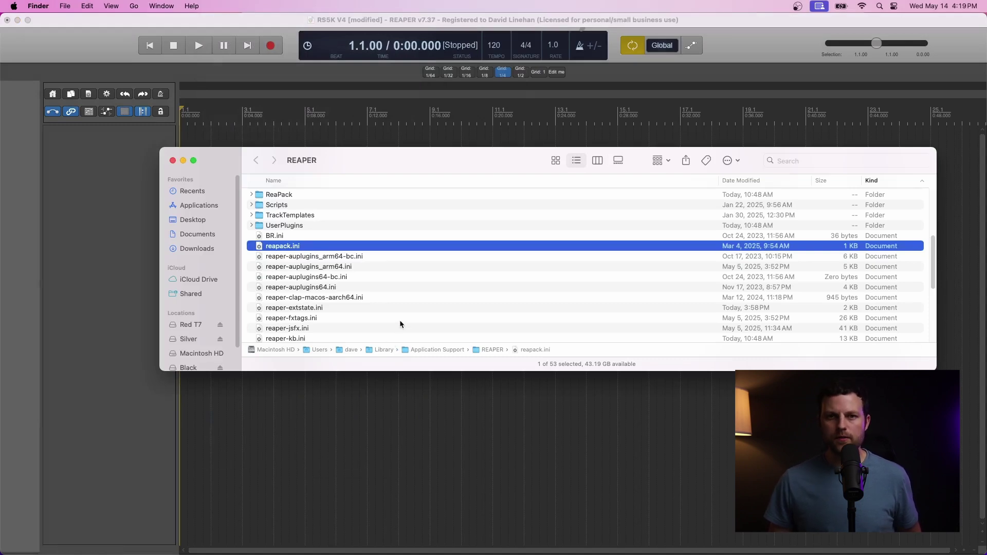
{"action": "left_click", "coordinate": [252, 225]}
{"action": "left_click", "coordinate": [379, 256]}
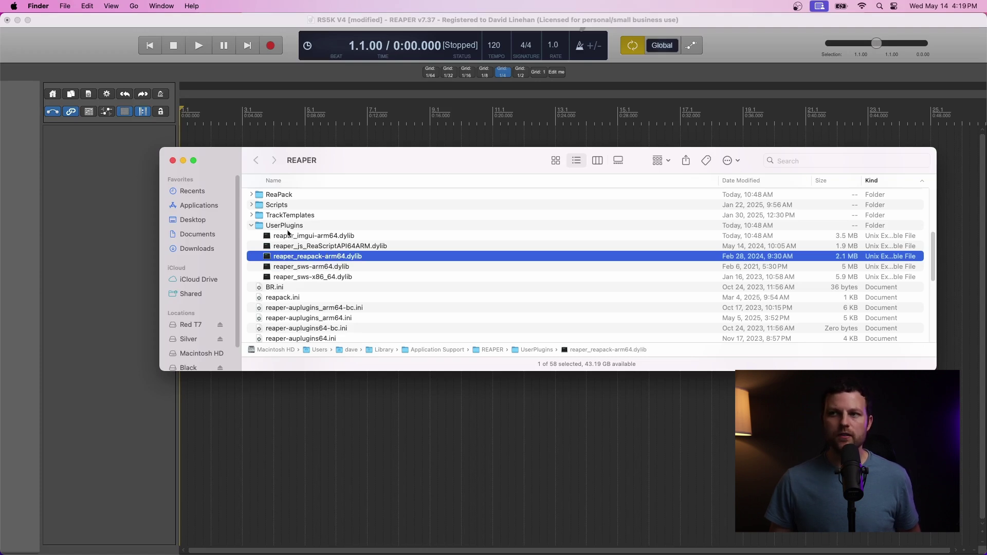
{"action": "key", "text": "super+w"}
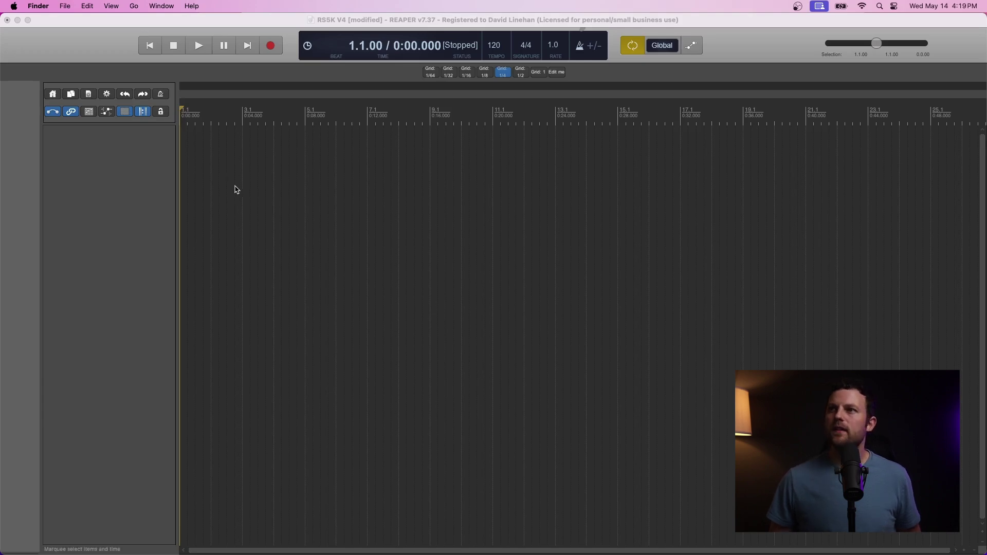
{"action": "left_click", "coordinate": [316, 52]}
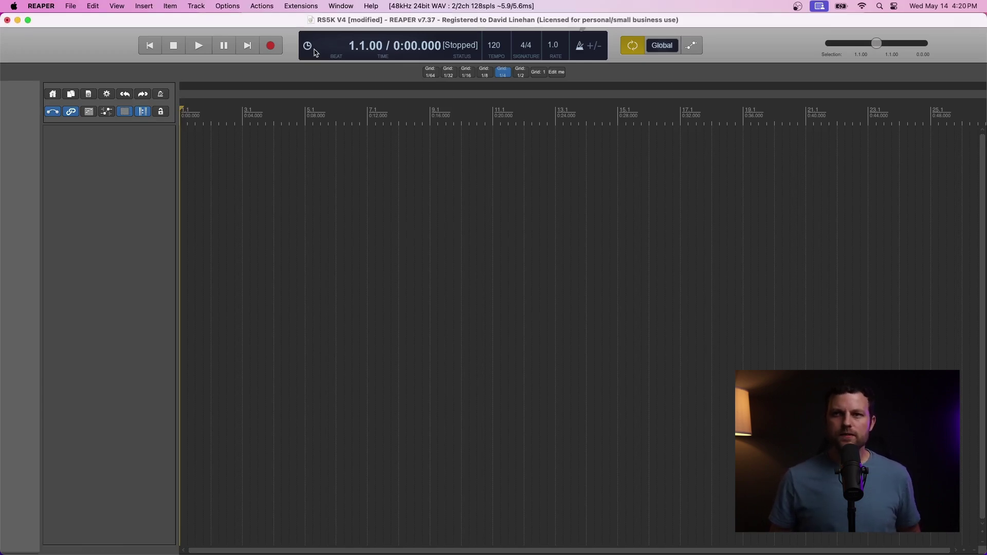
Step: Start a ReaPack repository import and open reapack.com's list of known repositories
{"action": "left_click", "coordinate": [300, 6]}
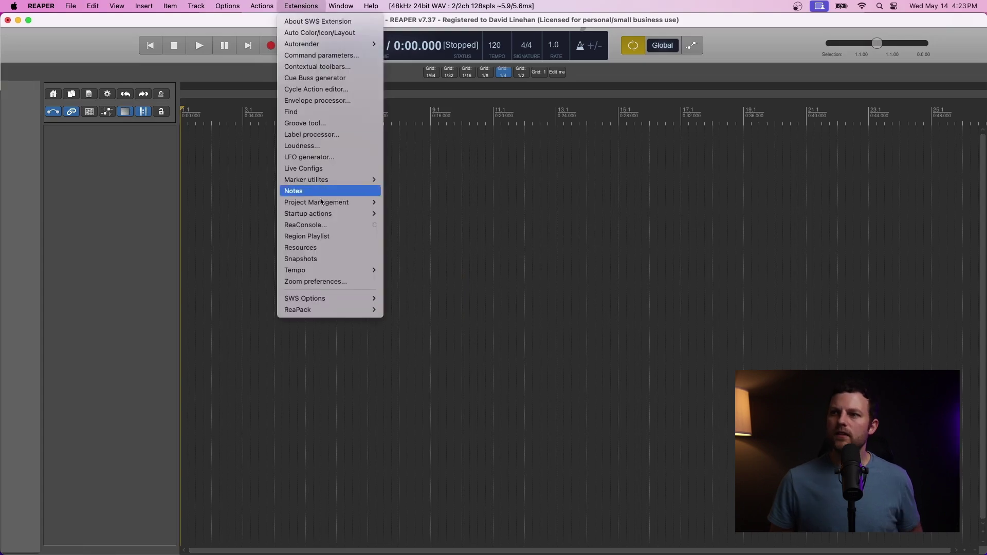
{"action": "mouse_move", "coordinate": [314, 309]}
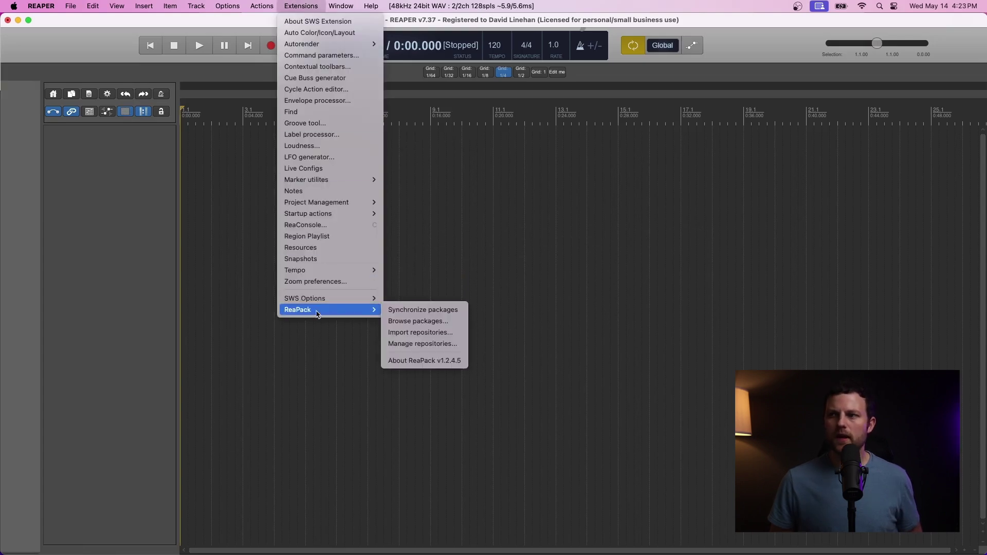
{"action": "left_click", "coordinate": [439, 337]}
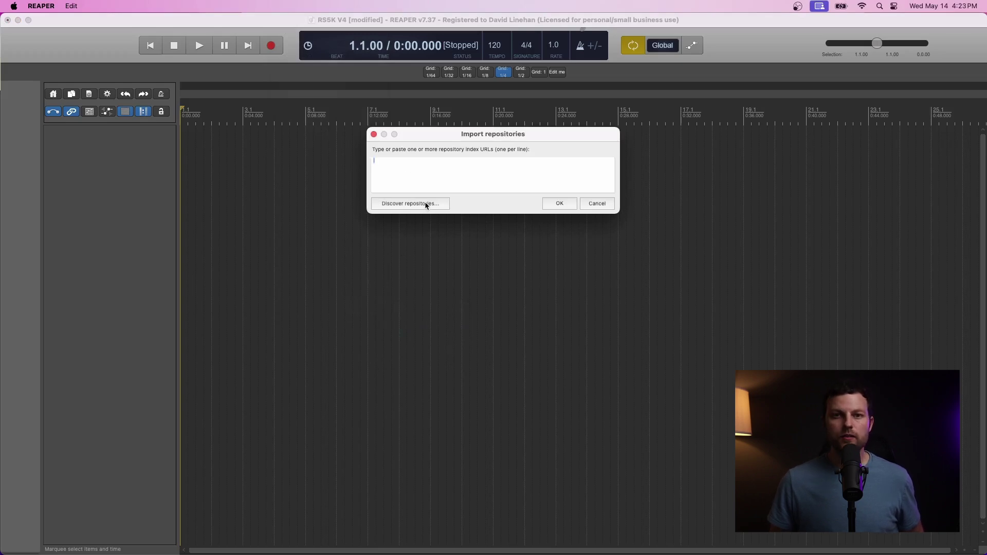
{"action": "left_click", "coordinate": [426, 205]}
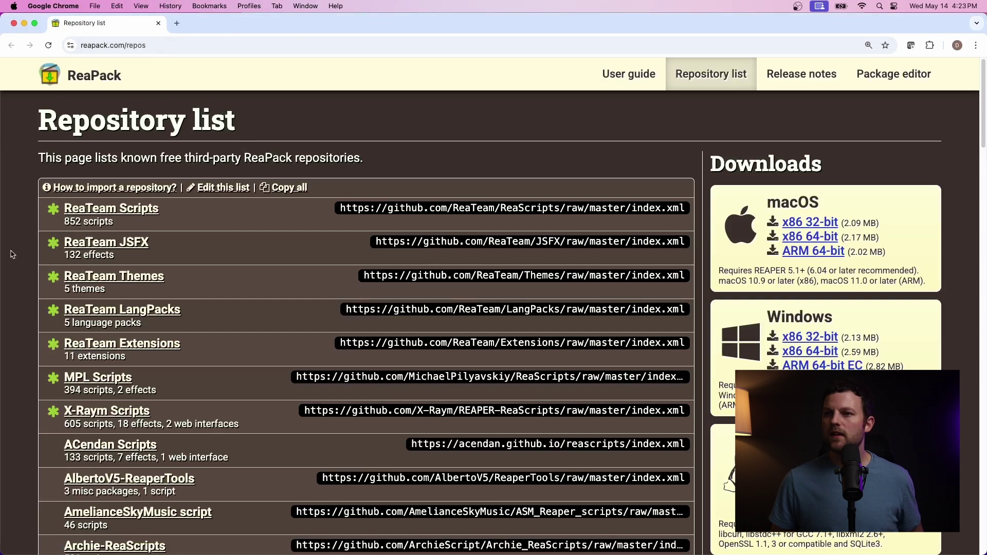
Step: Copy the MPL Scripts repository index URL from the website's repository list
{"action": "scroll", "coordinate": [163, 353], "scroll_direction": "down", "scroll_amount": 1}
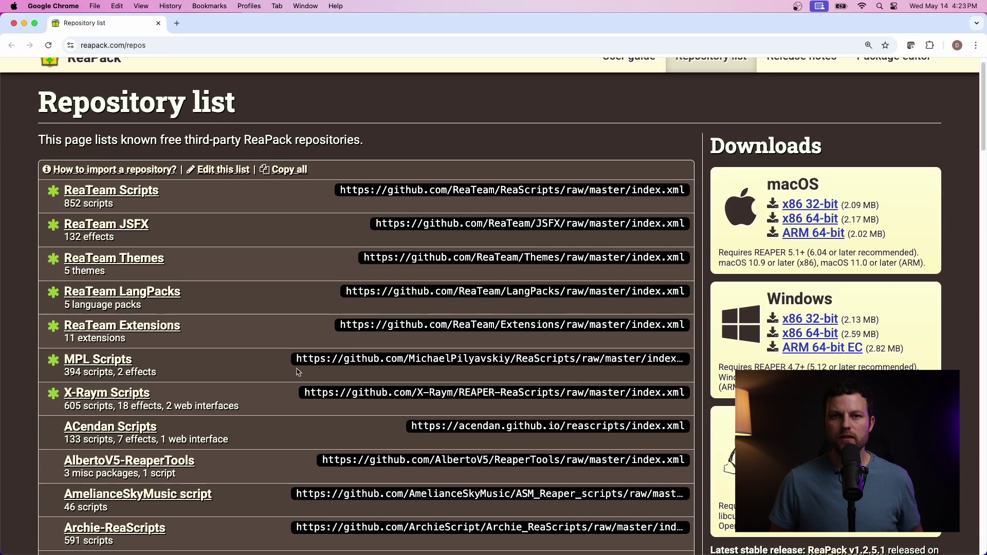
{"action": "left_click", "coordinate": [360, 360]}
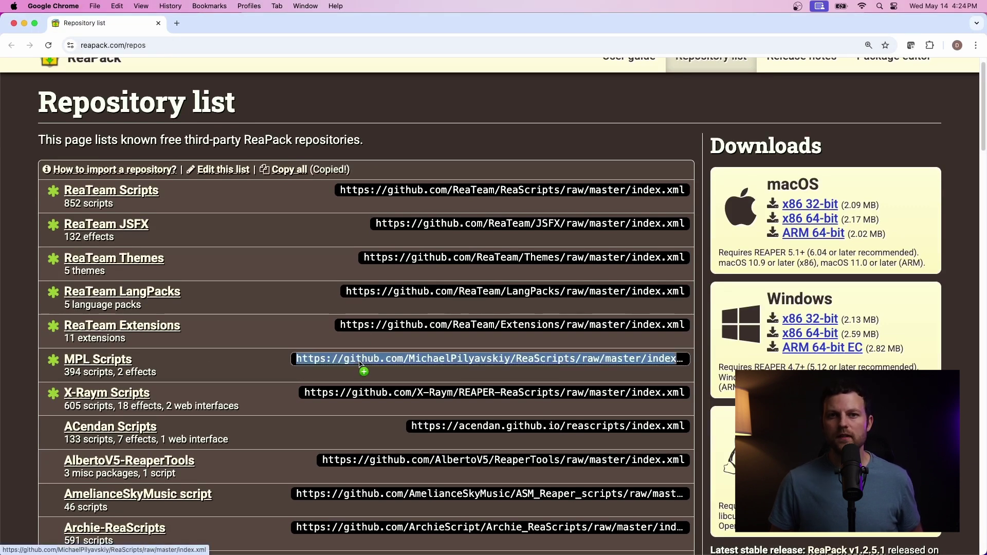
{"action": "key", "text": "super+Tab"}
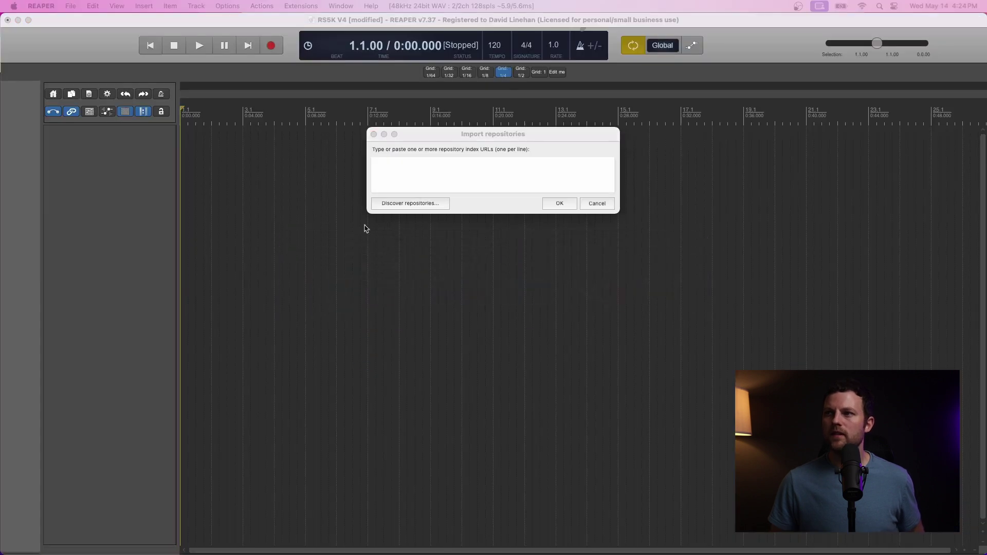
Step: Paste the MPL Scripts index URL into the Import repositories box and confirm
{"action": "left_click", "coordinate": [413, 164]}
{"action": "key", "text": "super+v"}
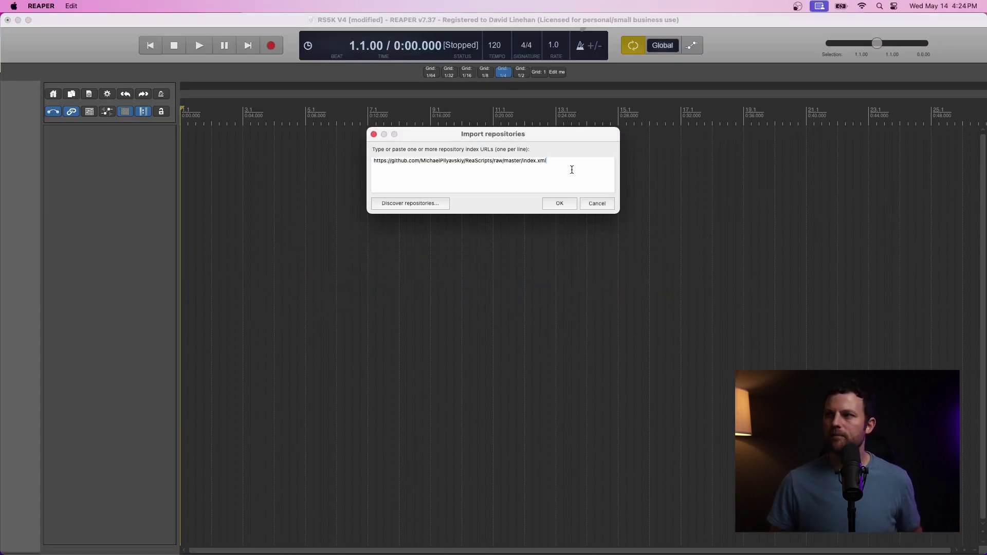
{"action": "left_click", "coordinate": [559, 204]}
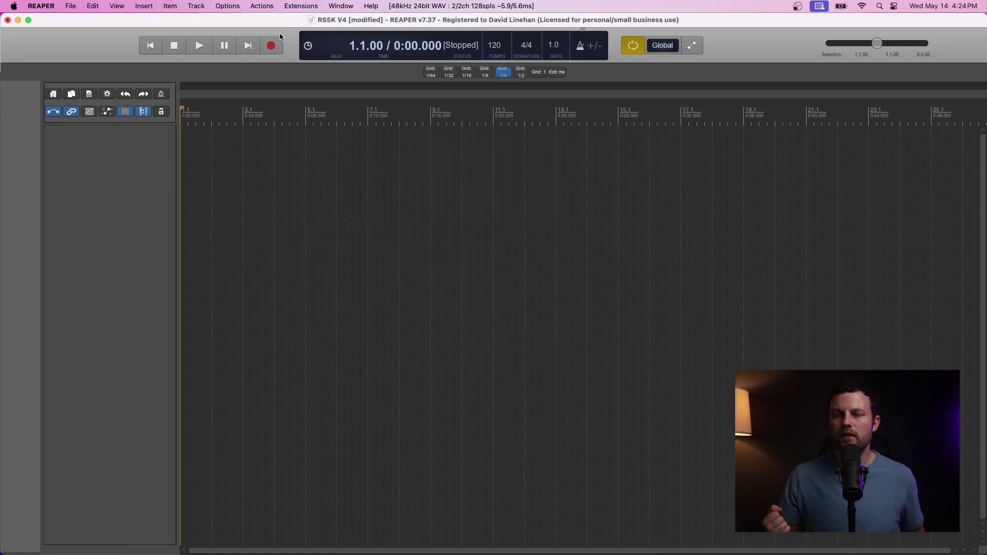
Step: Find the RS5k manager package in ReaPack's package browser by filtering for 'rs5k manager'
{"action": "left_click", "coordinate": [301, 5]}
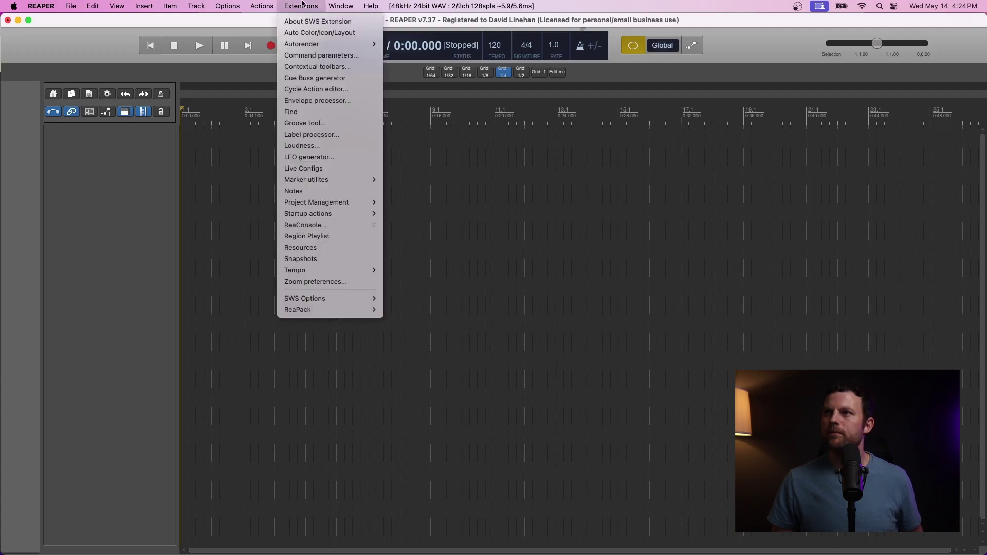
{"action": "mouse_move", "coordinate": [317, 310]}
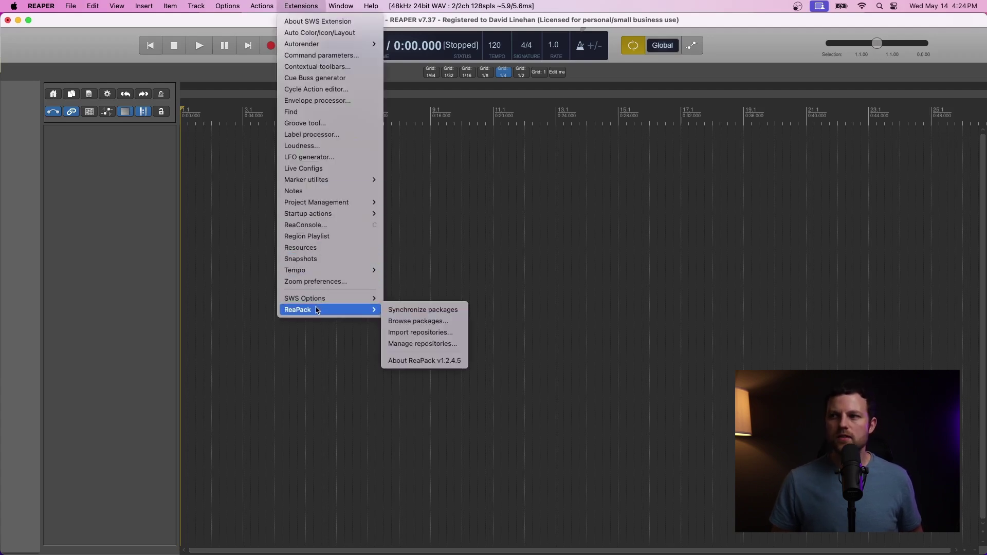
{"action": "left_click", "coordinate": [437, 321]}
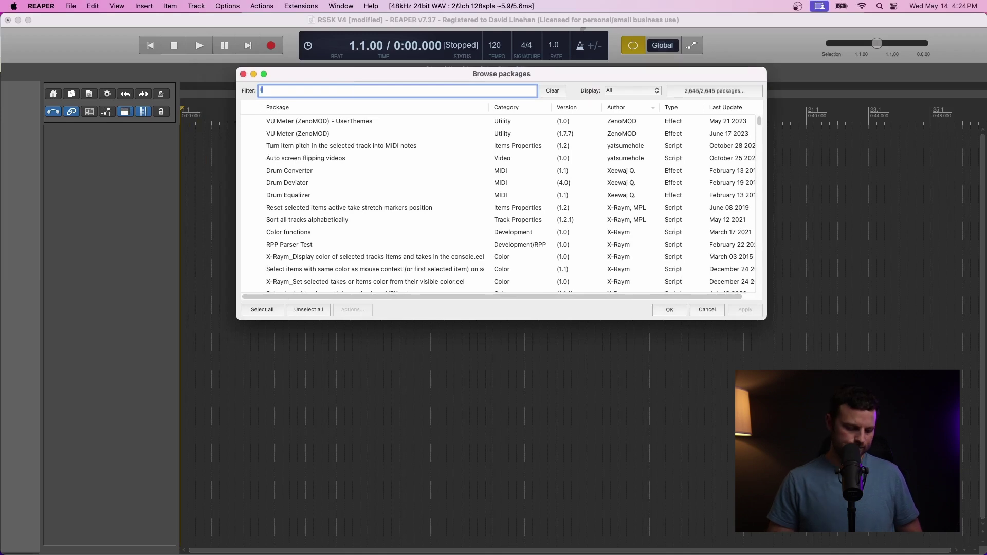
{"action": "type", "text": "rs5k"}
{"action": "left_click", "coordinate": [277, 227]}
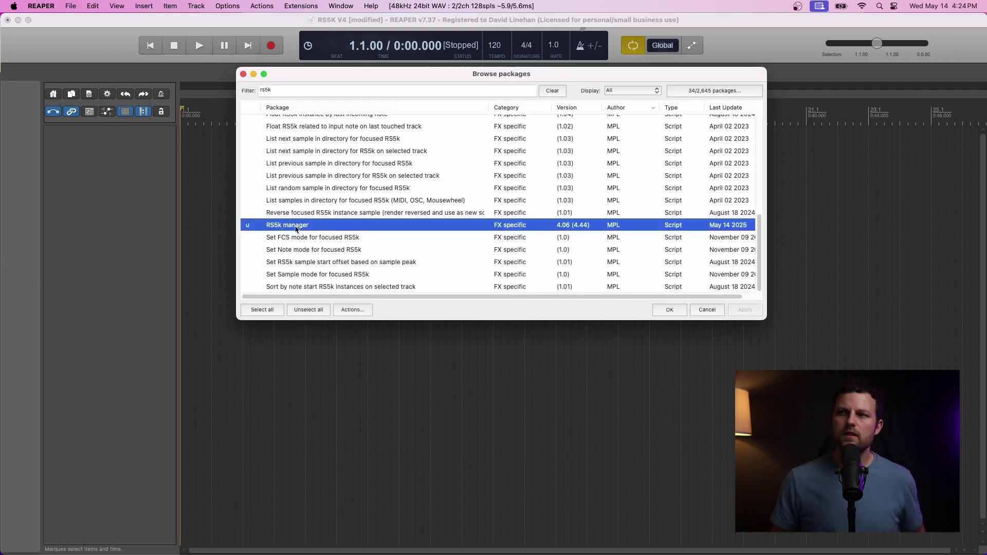
{"action": "type", "text": "manager"}
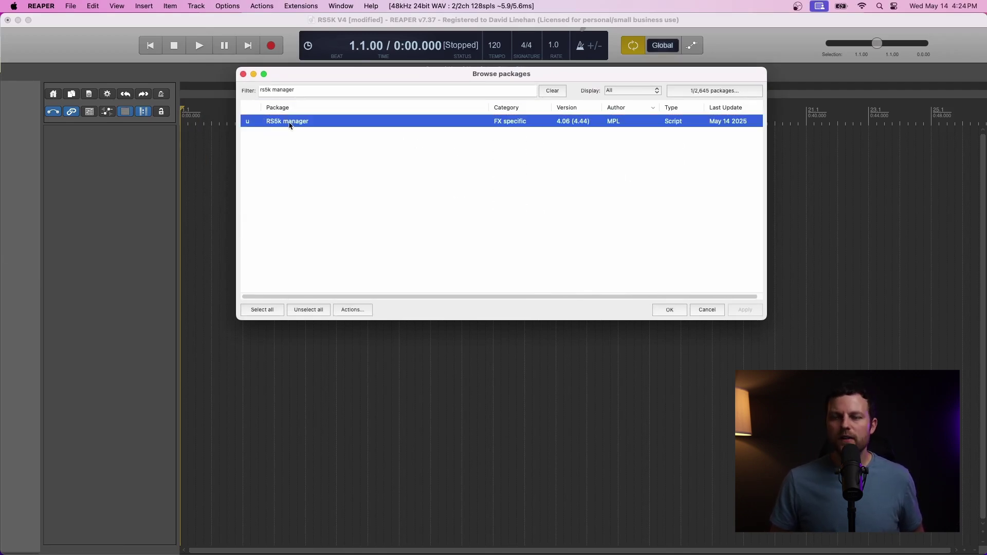
{"action": "left_click", "coordinate": [353, 309]}
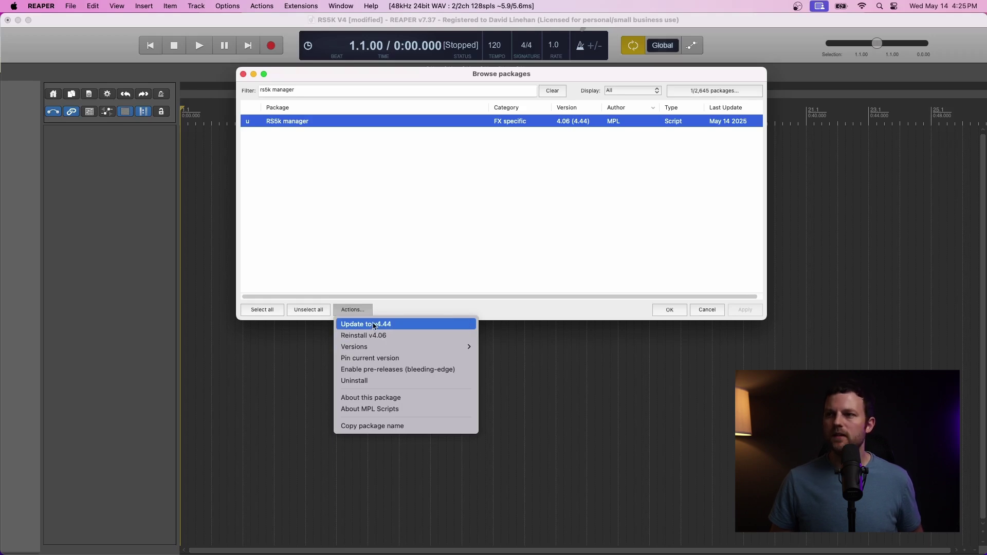
Step: Install RS5k manager v4.44, accept the transaction report, and close the package browser
{"action": "left_click", "coordinate": [373, 325]}
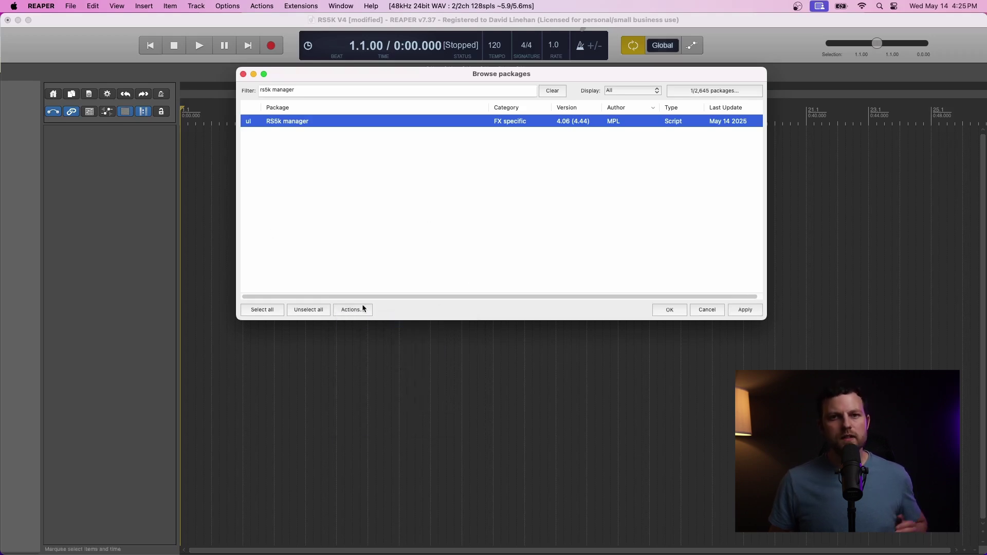
{"action": "left_click", "coordinate": [749, 311]}
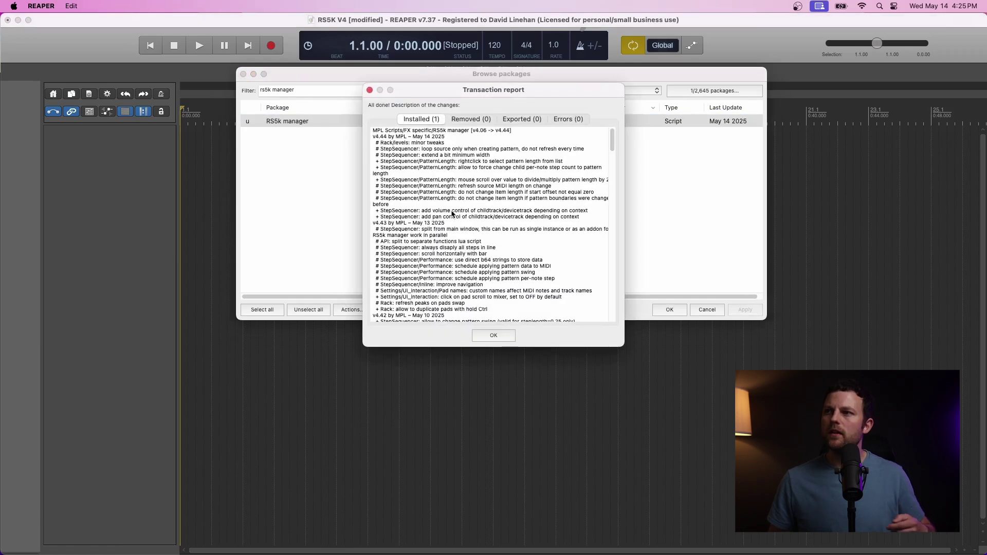
{"action": "scroll", "coordinate": [430, 147], "scroll_direction": "down", "scroll_amount": 20}
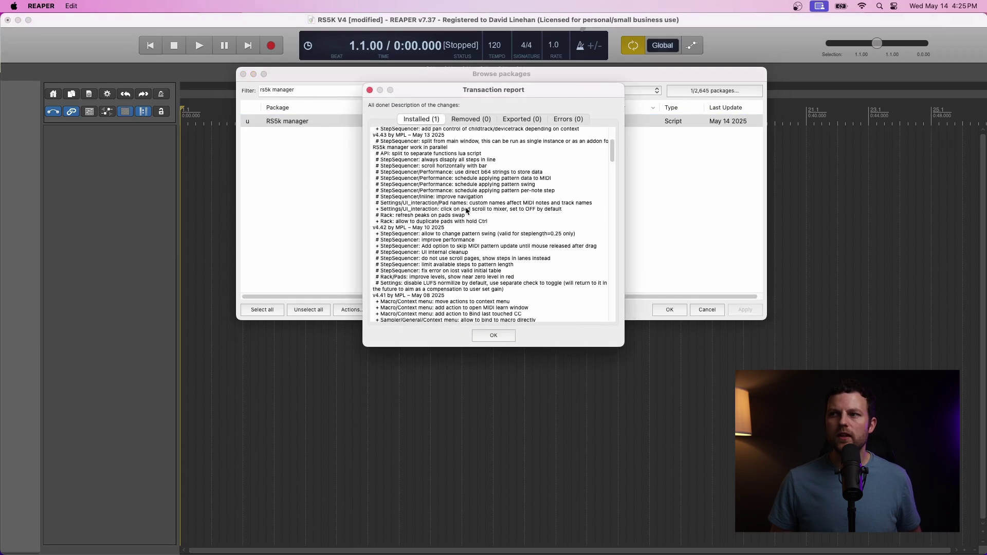
{"action": "left_click", "coordinate": [493, 336]}
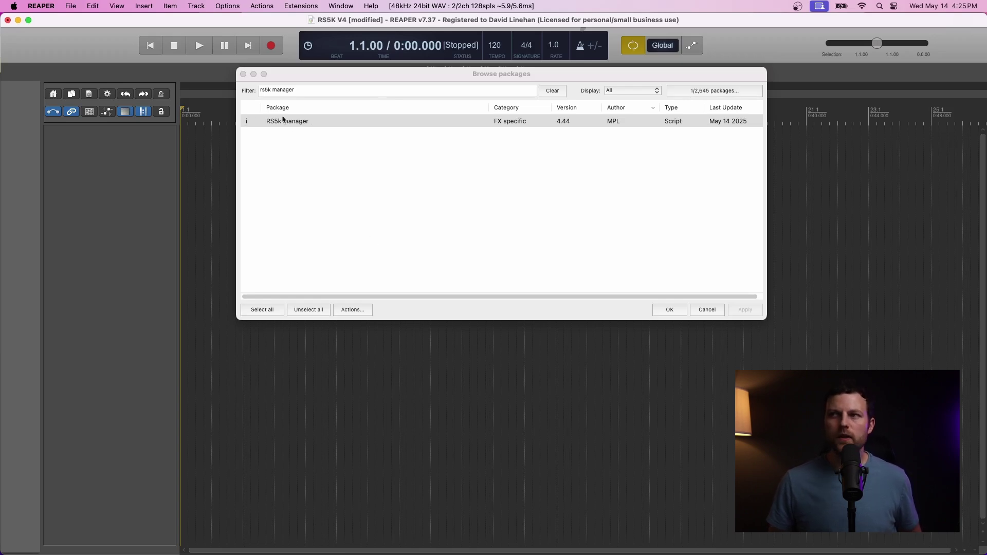
{"action": "left_click", "coordinate": [243, 74]}
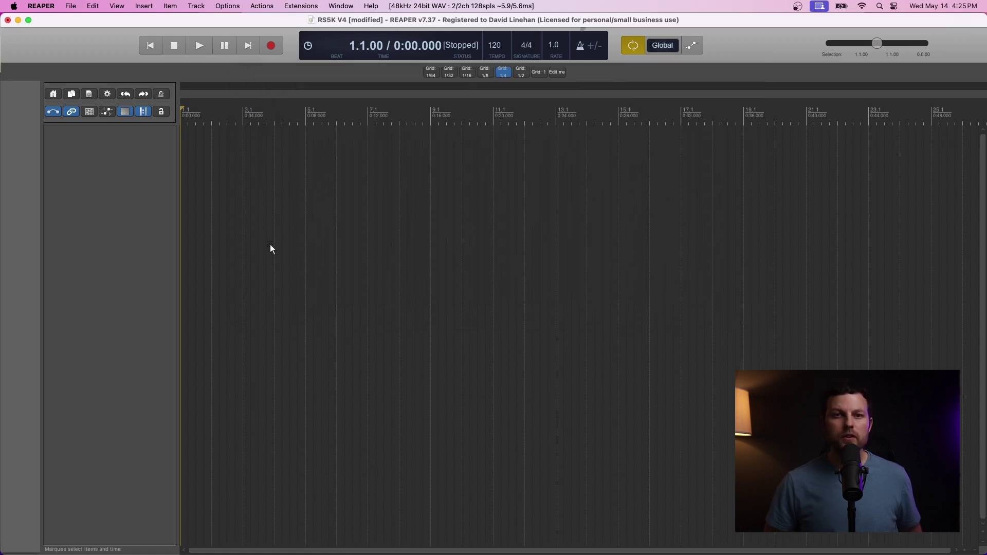
Step: Filter the action list for 'rs5k' and select mpl_RS5k manager (background).lua to see its shortcut
{"action": "key", "text": "shift+slash"}
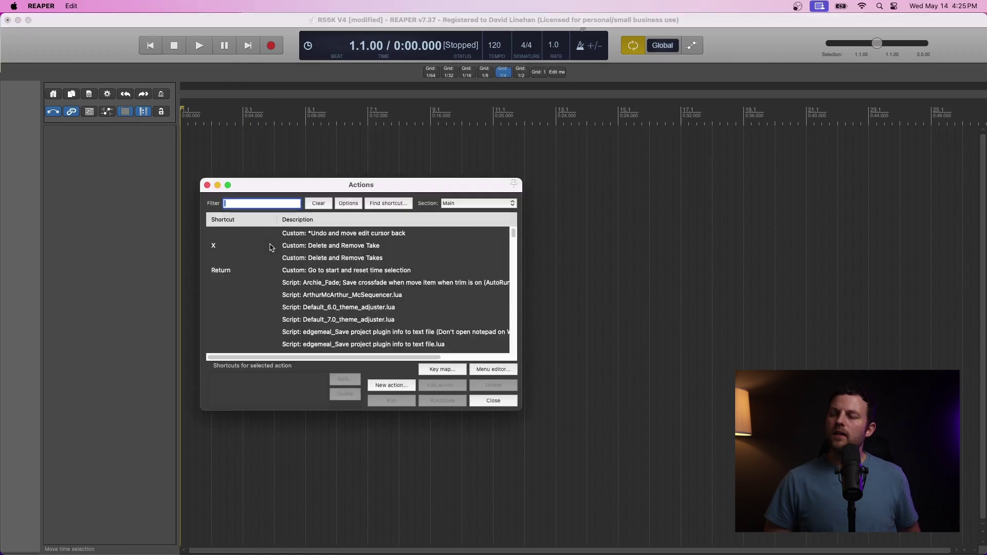
{"action": "left_click_drag", "start_coordinate": [289, 186], "coordinate": [434, 144]}
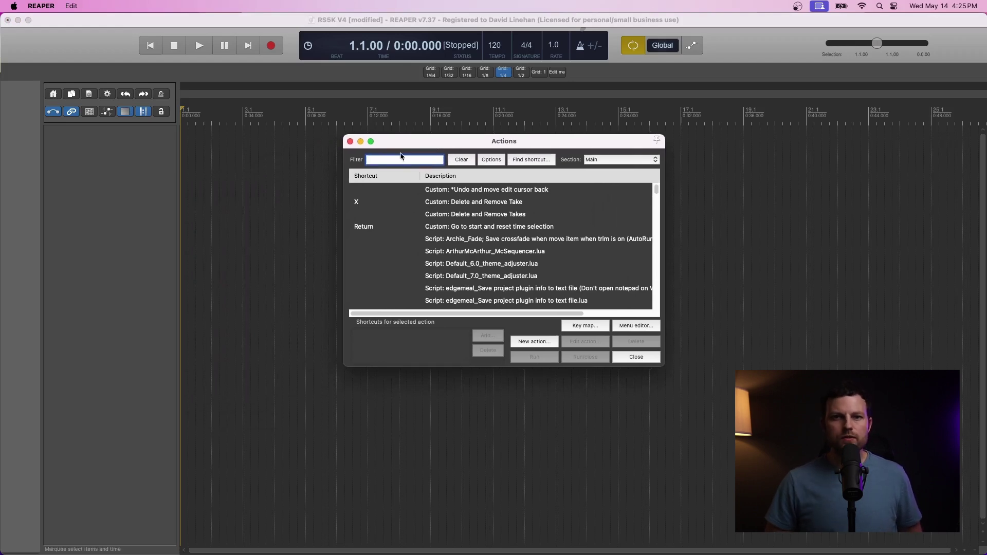
{"action": "type", "text": "rs5k"}
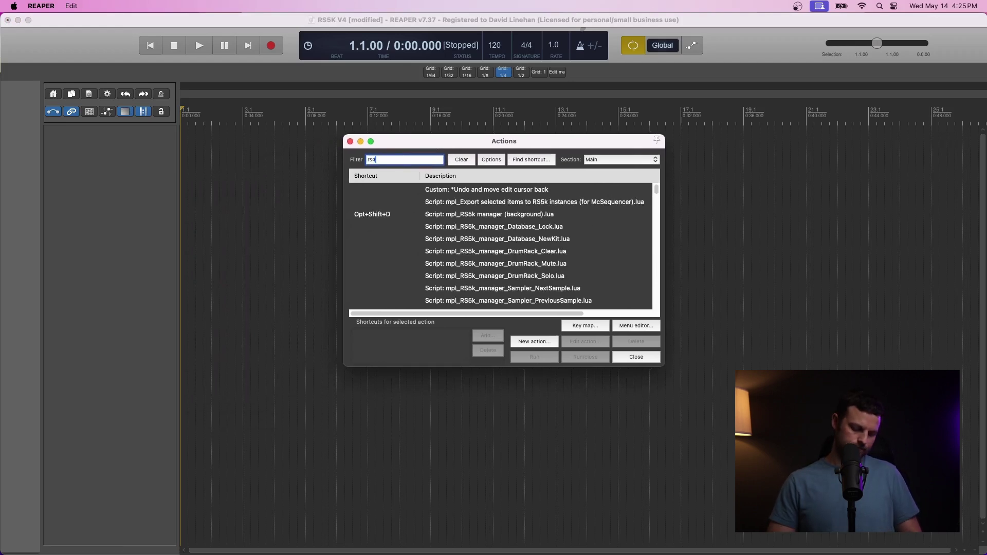
{"action": "left_click", "coordinate": [496, 203]}
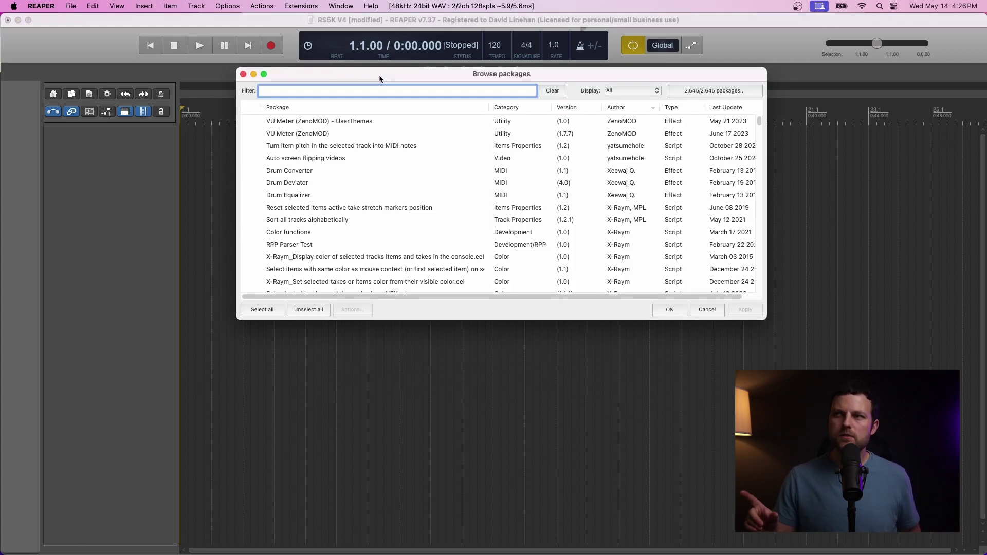
Step: Filter packages for 'realmgui', verify ReaImGui v0.9.3.3 is already installed, then close the browser
{"action": "key", "text": "Escape"}
{"action": "left_click", "coordinate": [302, 6]}
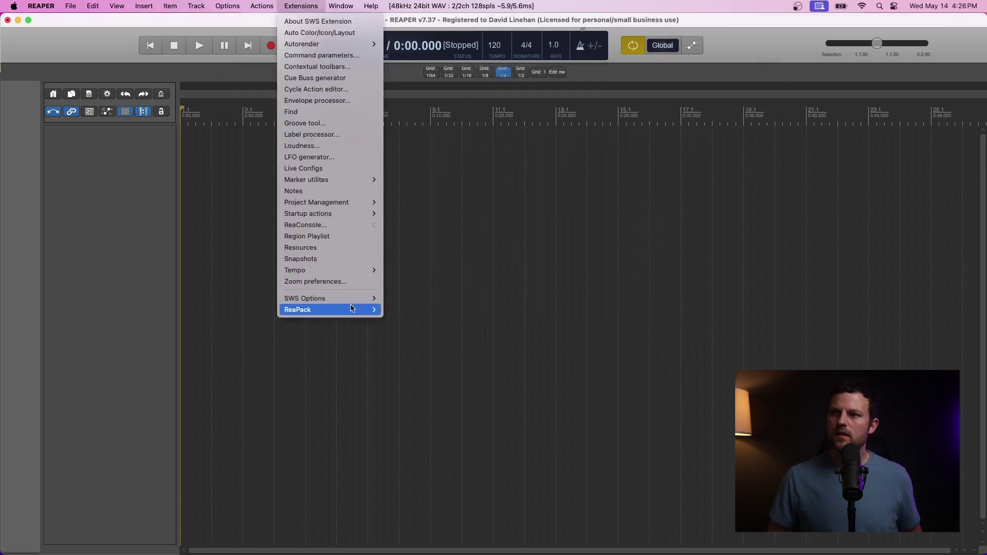
{"action": "mouse_move", "coordinate": [353, 309]}
{"action": "left_click", "coordinate": [414, 320]}
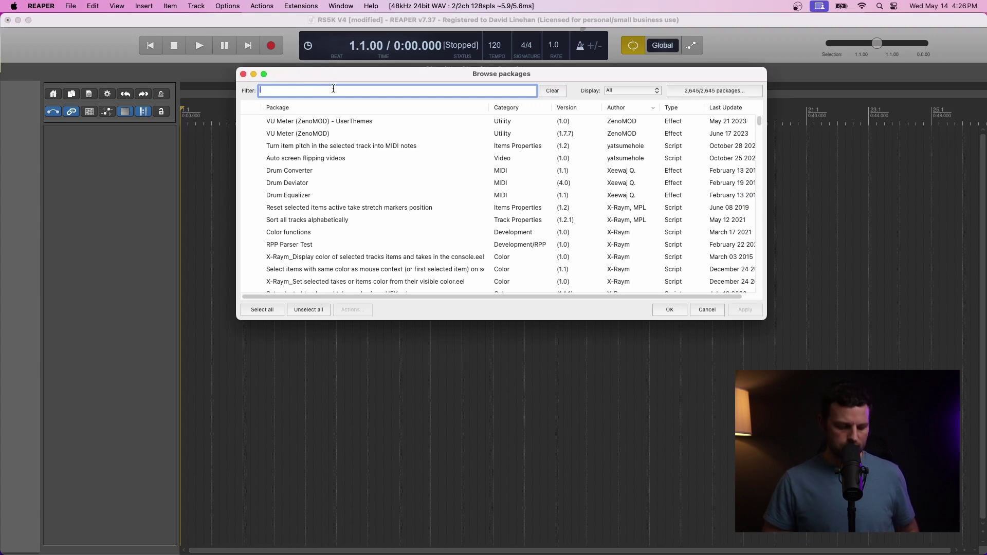
{"action": "type", "text": "realmgui"}
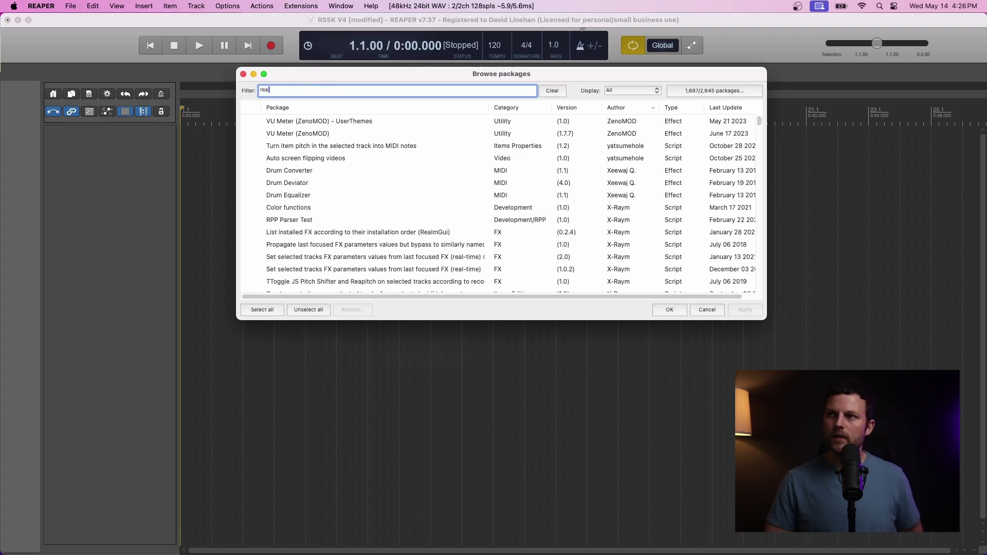
{"action": "left_click", "coordinate": [276, 208]}
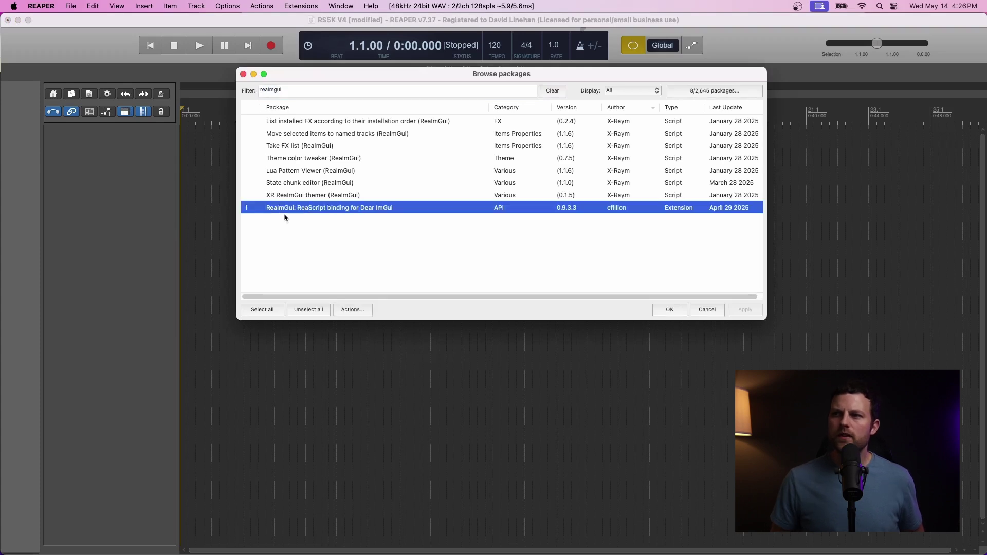
{"action": "left_click", "coordinate": [355, 310]}
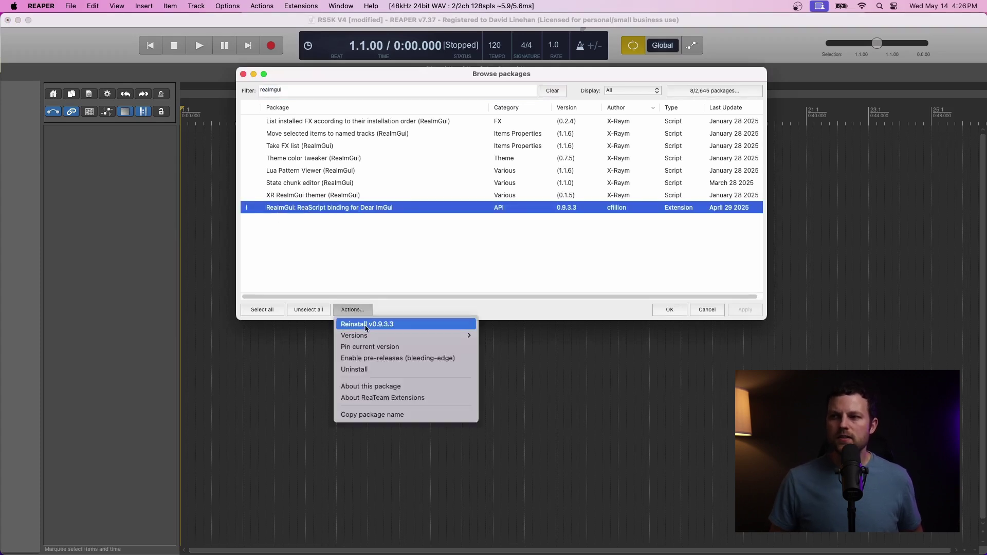
{"action": "left_click", "coordinate": [368, 280]}
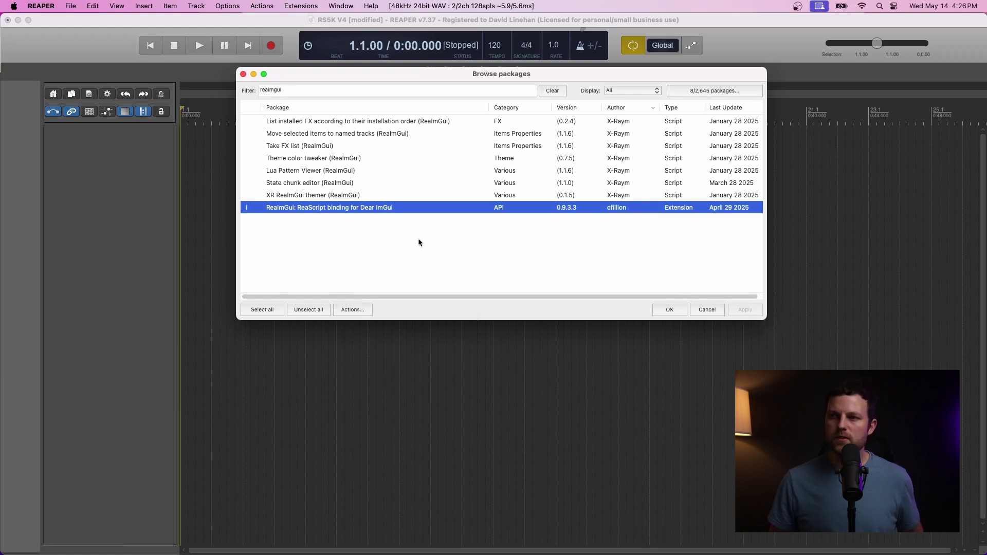
{"action": "key", "text": "Escape"}
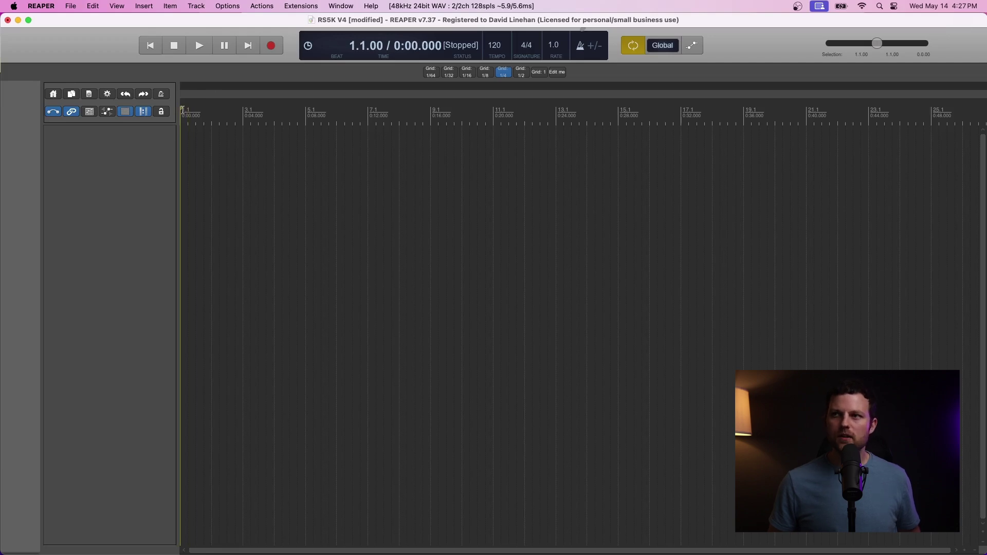
{"action": "key", "text": "shift+slash"}
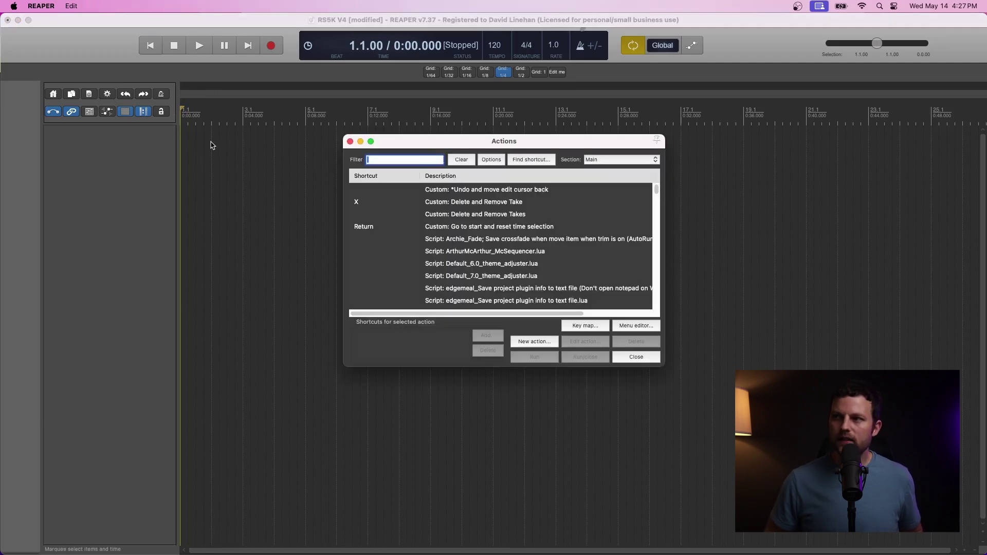
{"action": "left_click_drag", "start_coordinate": [419, 147], "coordinate": [391, 83]}
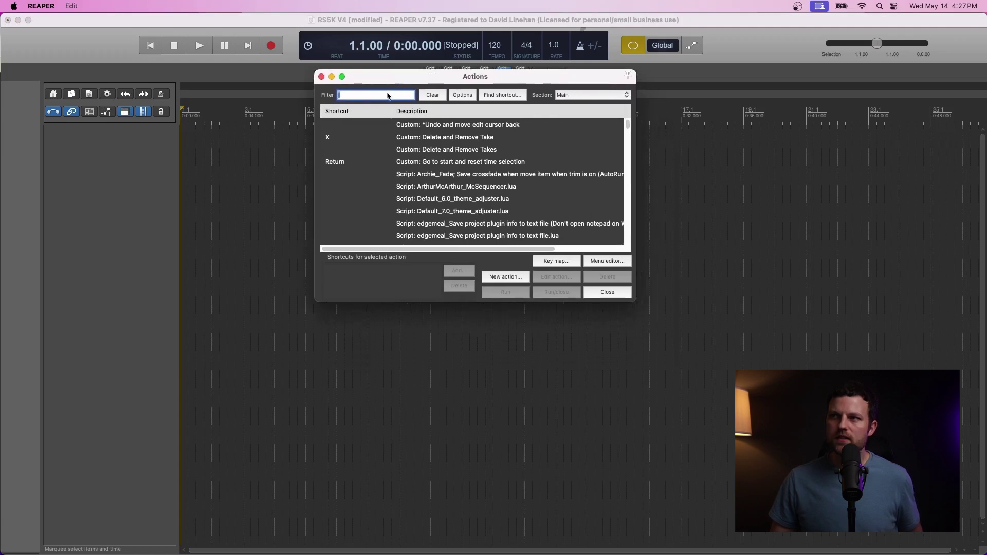
{"action": "type", "text": "rs5k"}
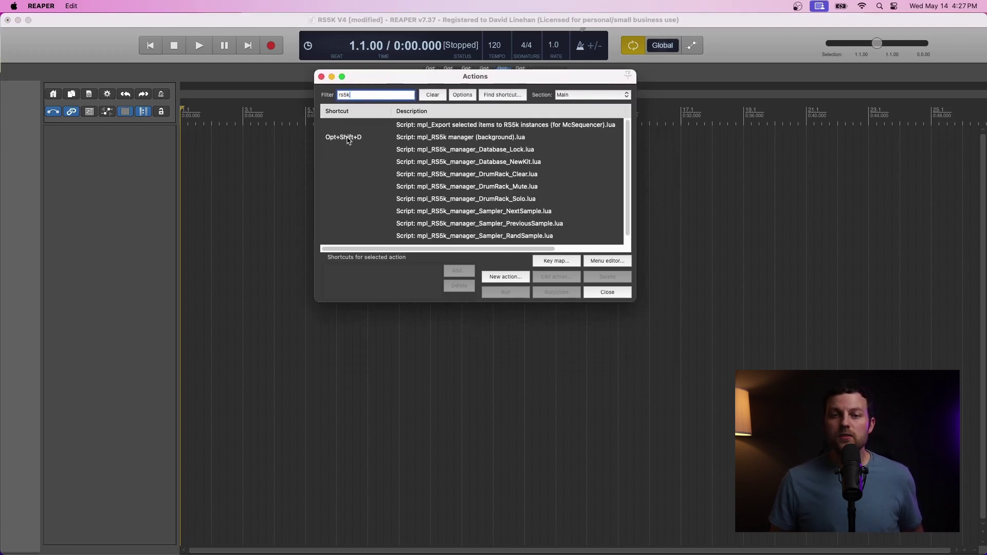
{"action": "left_click", "coordinate": [412, 137]}
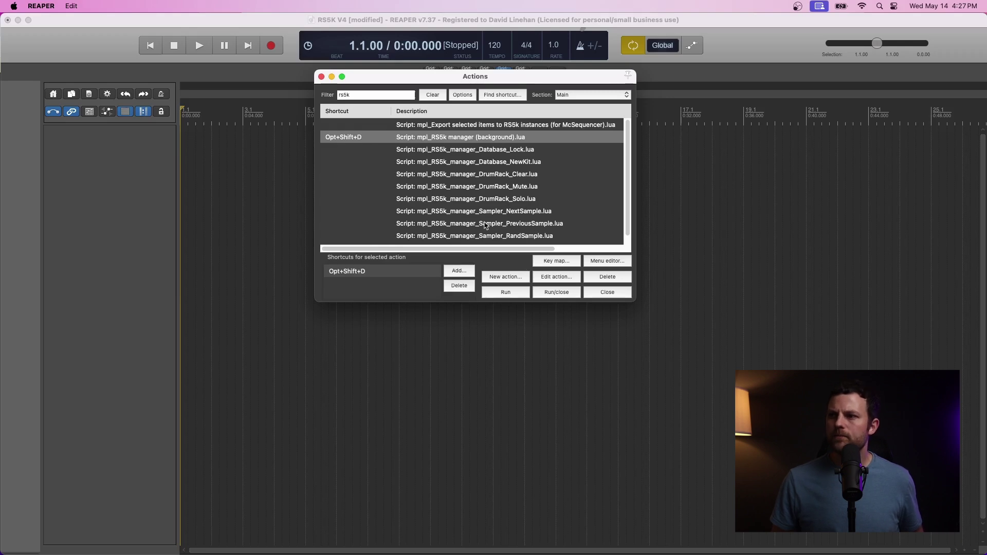
{"action": "left_click", "coordinate": [462, 271]}
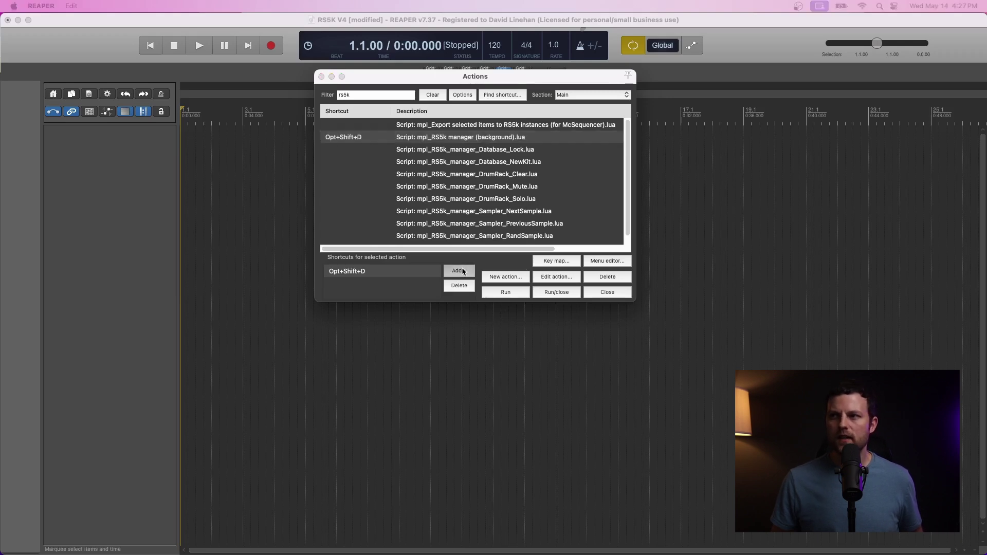
{"action": "left_click_drag", "start_coordinate": [287, 166], "coordinate": [424, 113]}
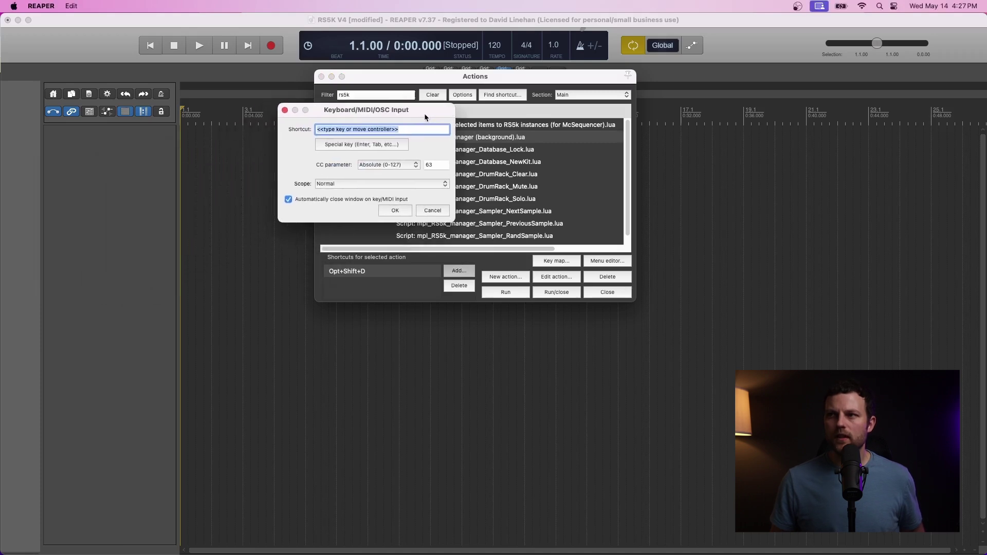
{"action": "left_click", "coordinate": [383, 210]}
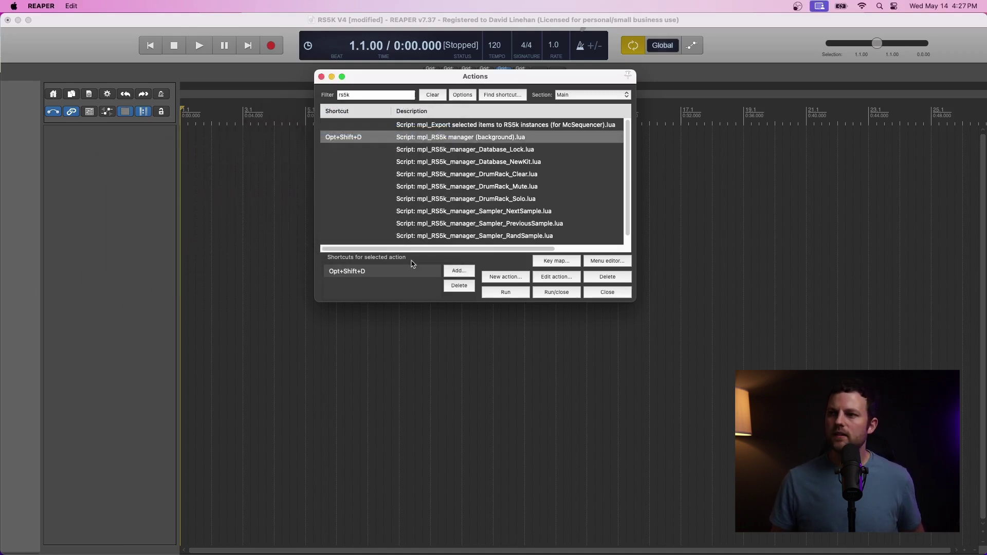
{"action": "key", "text": "Escape"}
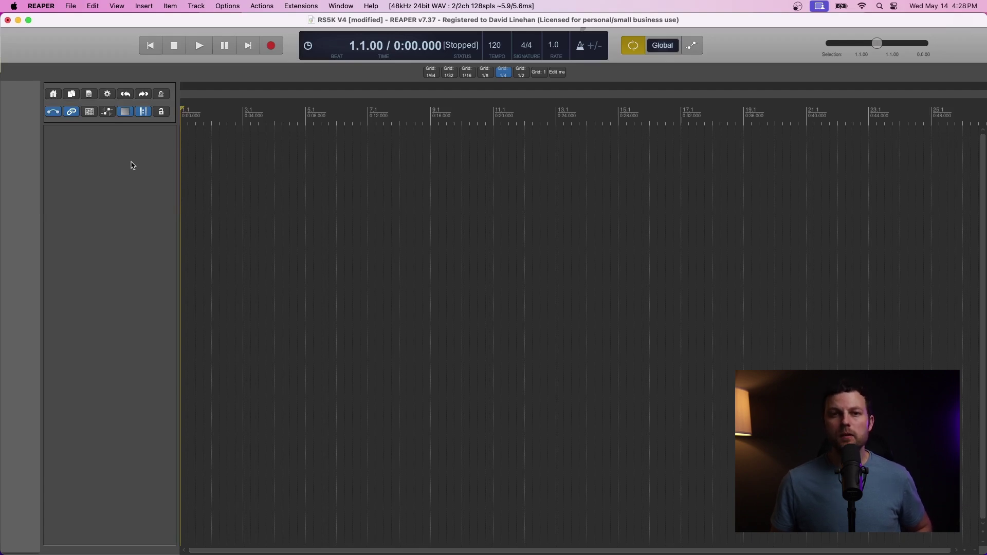
Step: Launch RS5k manager with Opt+Shift+D, insert a new parent track, browse pad banks, then close it
{"action": "key", "text": "alt+shift+d"}
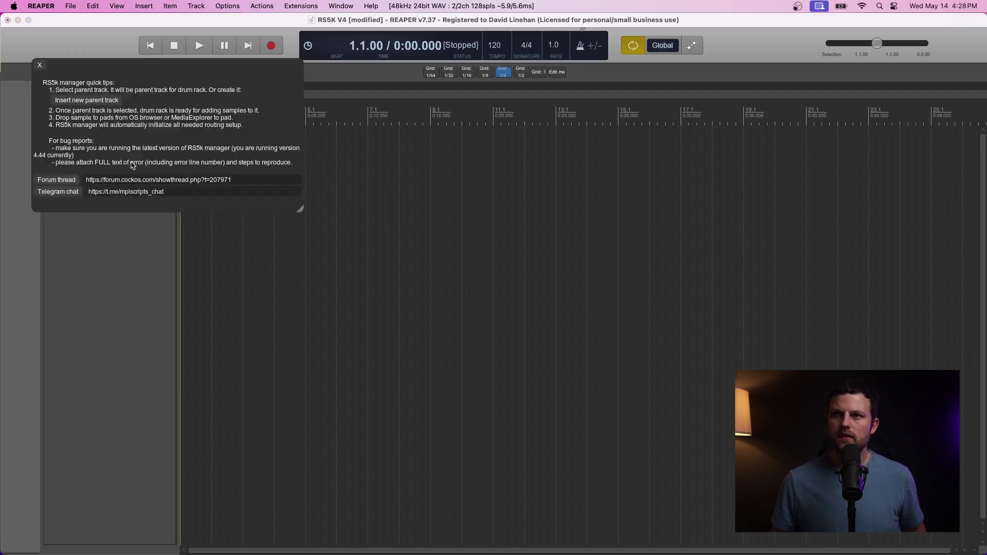
{"action": "left_click_drag", "start_coordinate": [104, 67], "coordinate": [147, 77]}
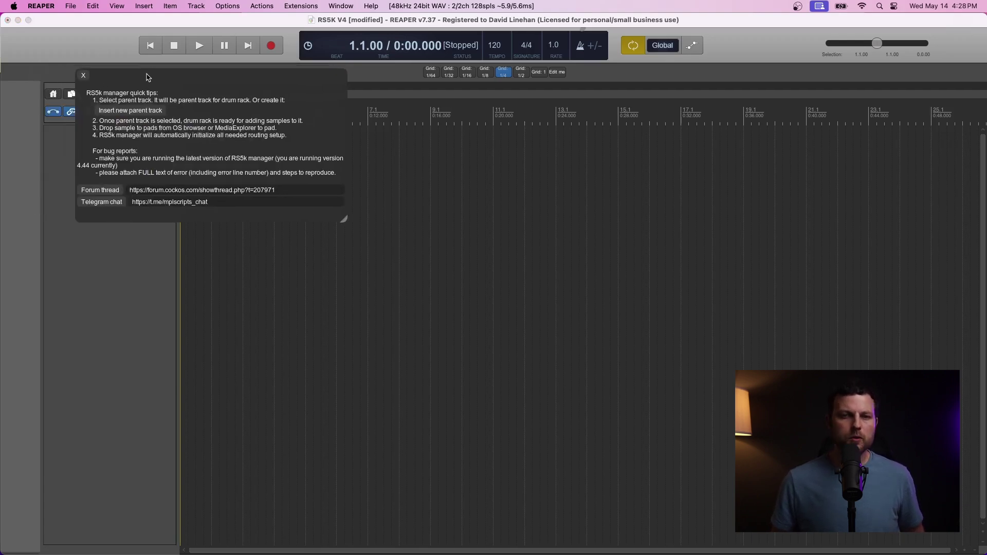
{"action": "left_click", "coordinate": [131, 111]}
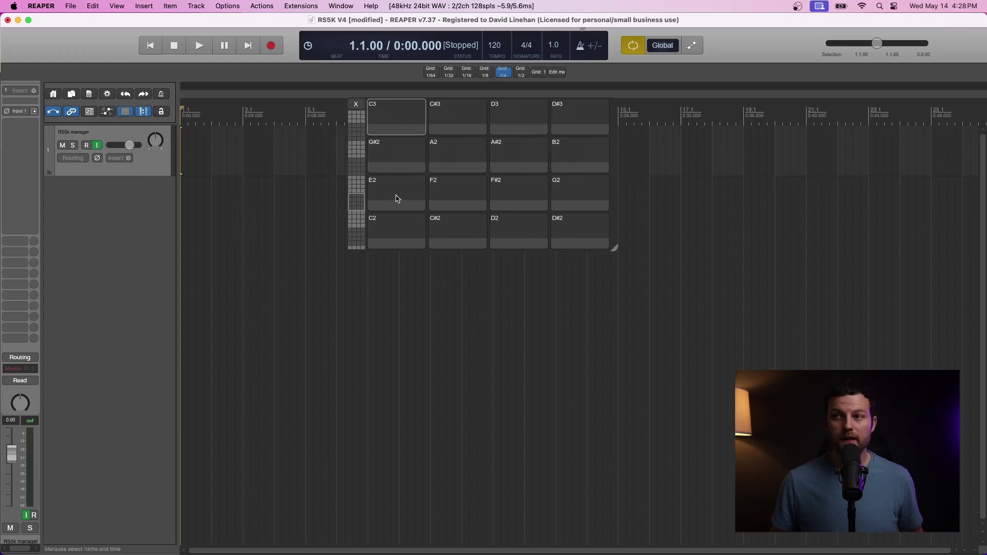
{"action": "left_click", "coordinate": [360, 135]}
{"action": "left_click_drag", "start_coordinate": [359, 144], "coordinate": [359, 196]}
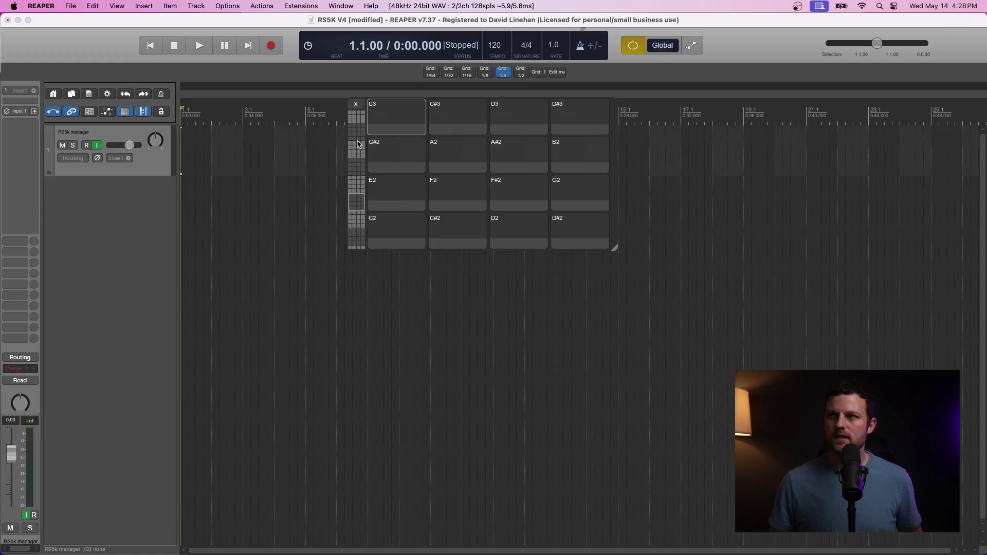
{"action": "left_click", "coordinate": [201, 196]}
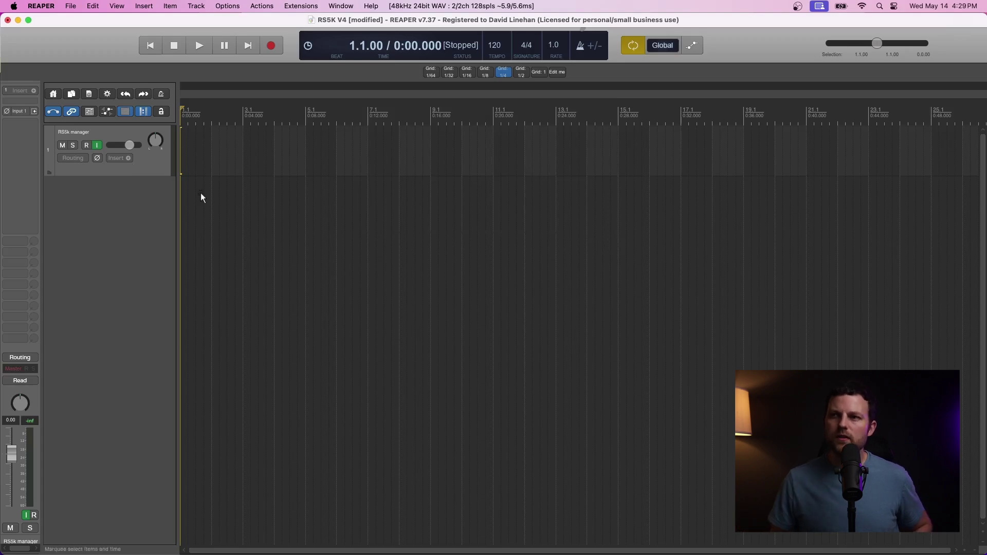
Step: Open Media Explorer's drum samples beside the reopened RS5k pad grid and preview Kick.wav
{"action": "left_click", "coordinate": [139, 133]}
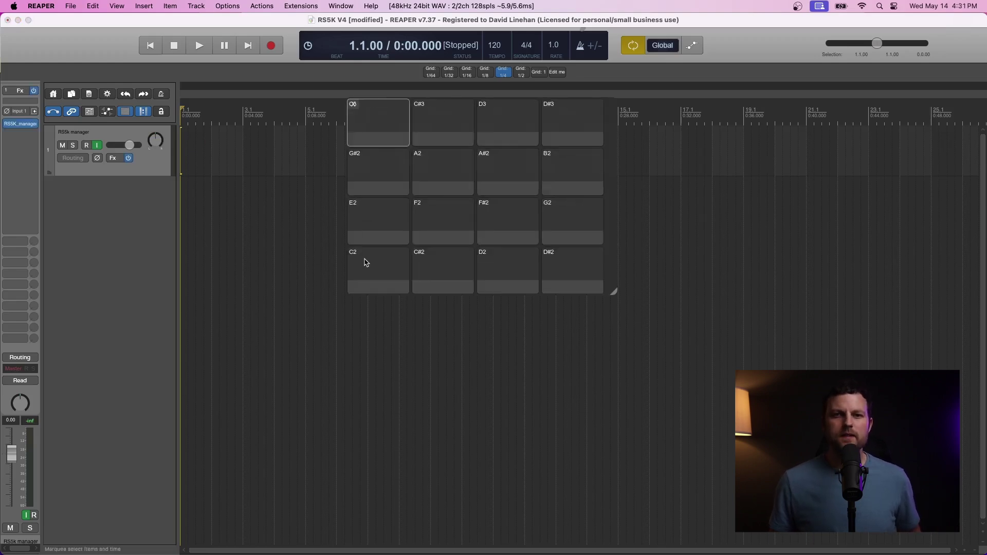
{"action": "left_click", "coordinate": [129, 228]}
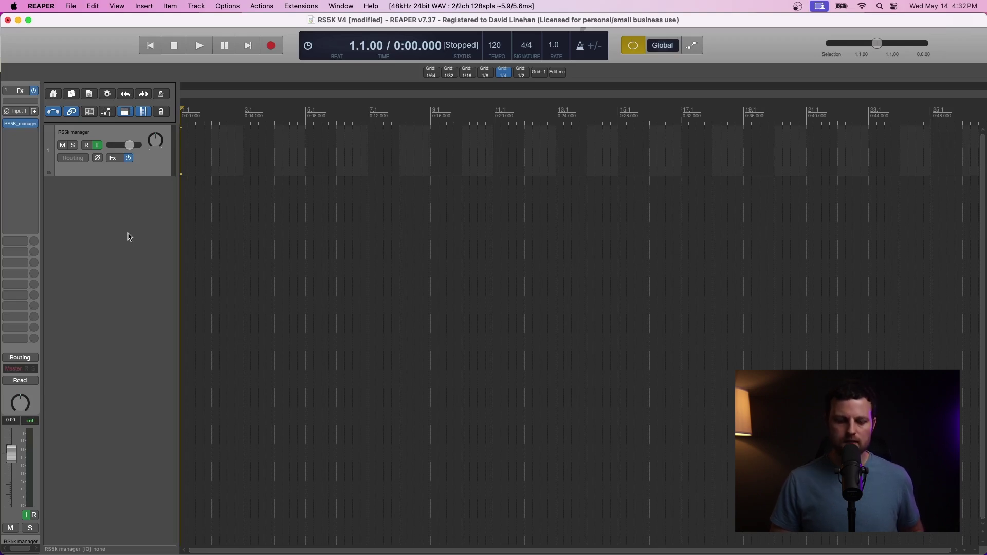
{"action": "key", "text": "super+alt+x"}
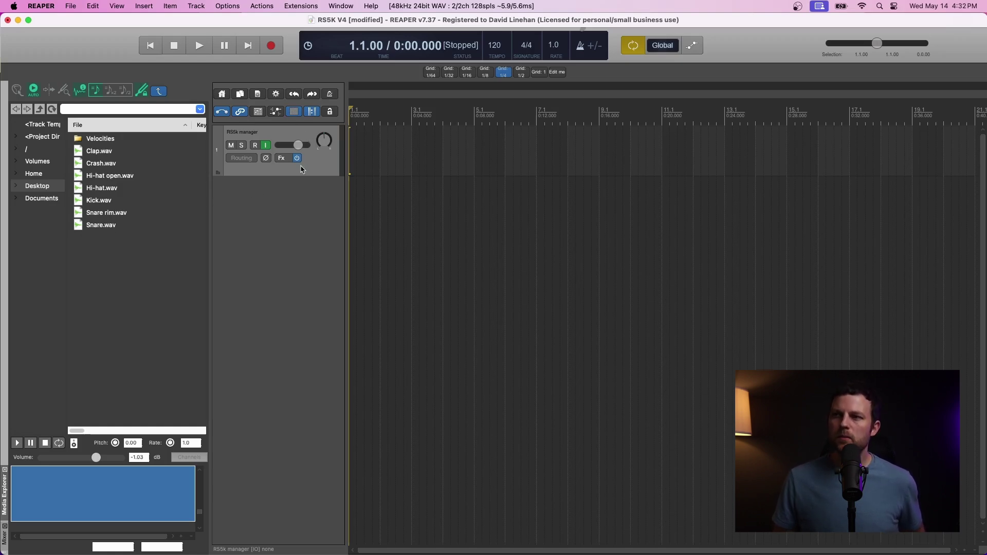
{"action": "left_click", "coordinate": [284, 158]}
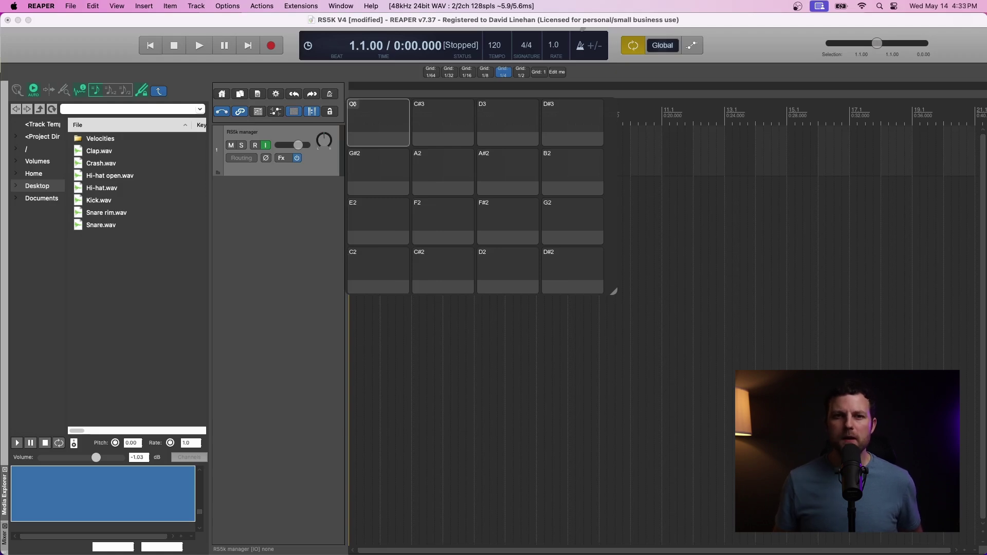
{"action": "left_click", "coordinate": [102, 201]}
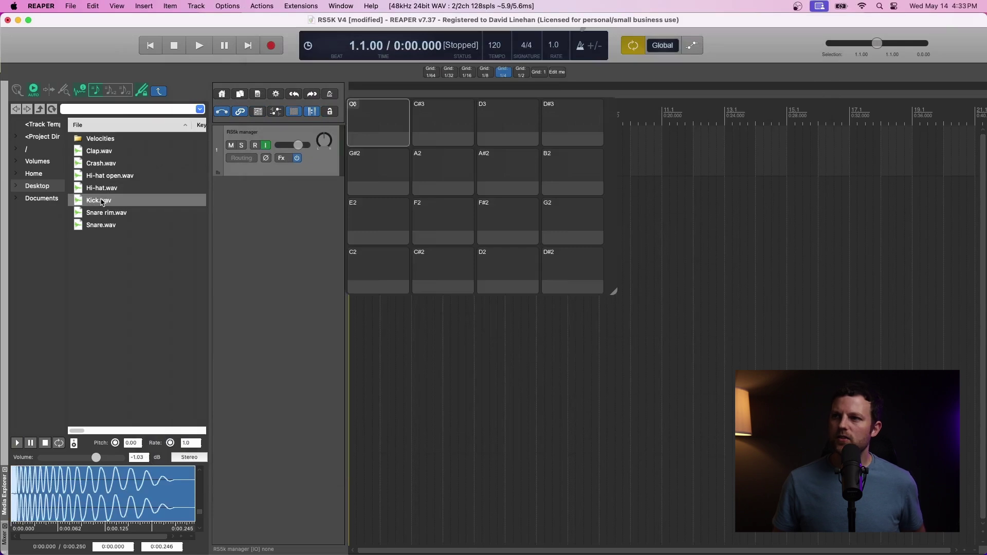
Step: Load Kick.wav onto the C2 pad, then briefly check the new Kick track's FX chain
{"action": "left_click_drag", "start_coordinate": [102, 202], "coordinate": [377, 270]}
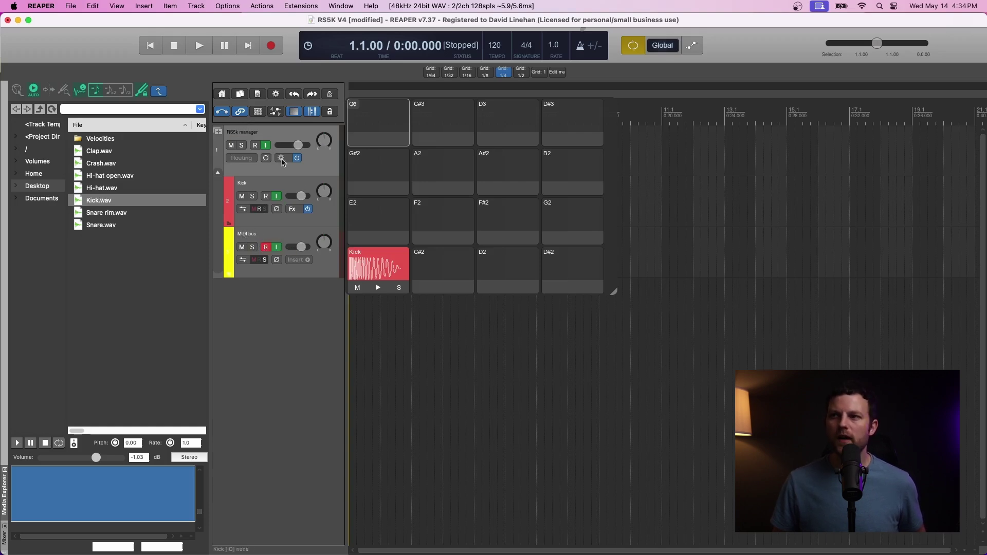
{"action": "left_click", "coordinate": [292, 209]}
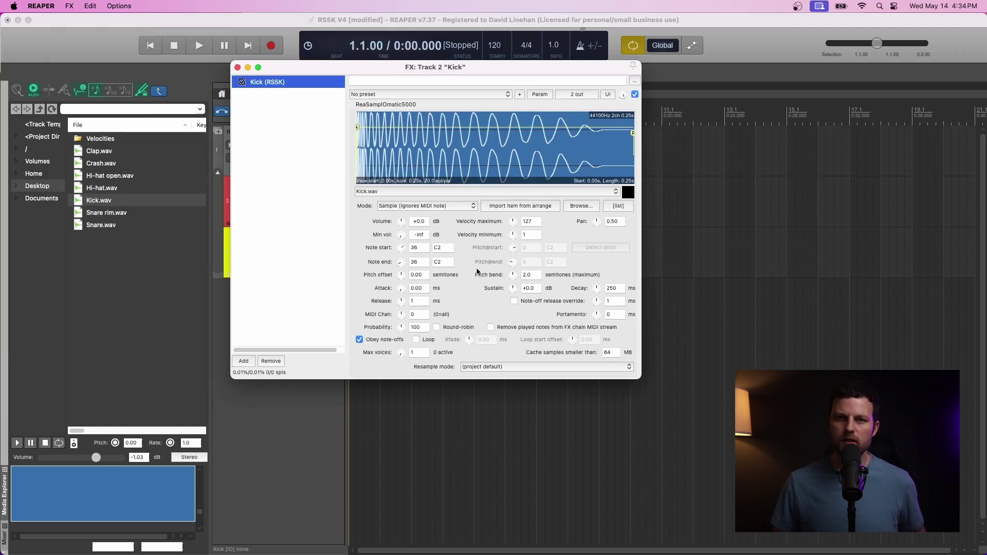
{"action": "key", "text": "Escape"}
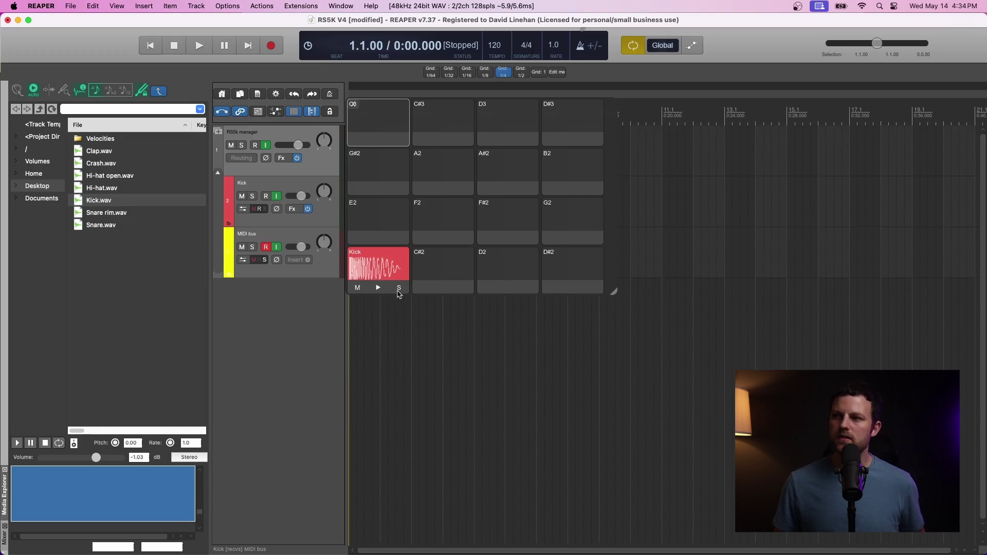
Step: Audition the Kick pad and enlarge the pad window to reveal its sampler settings
{"action": "left_click", "coordinate": [378, 288]}
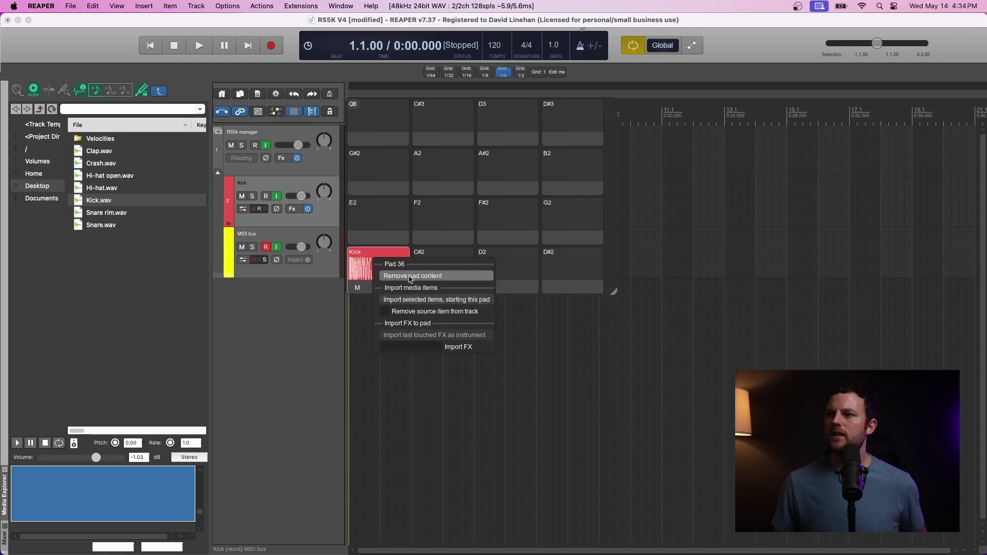
{"action": "left_click", "coordinate": [626, 297]}
{"action": "left_click_drag", "start_coordinate": [614, 292], "coordinate": [807, 323]}
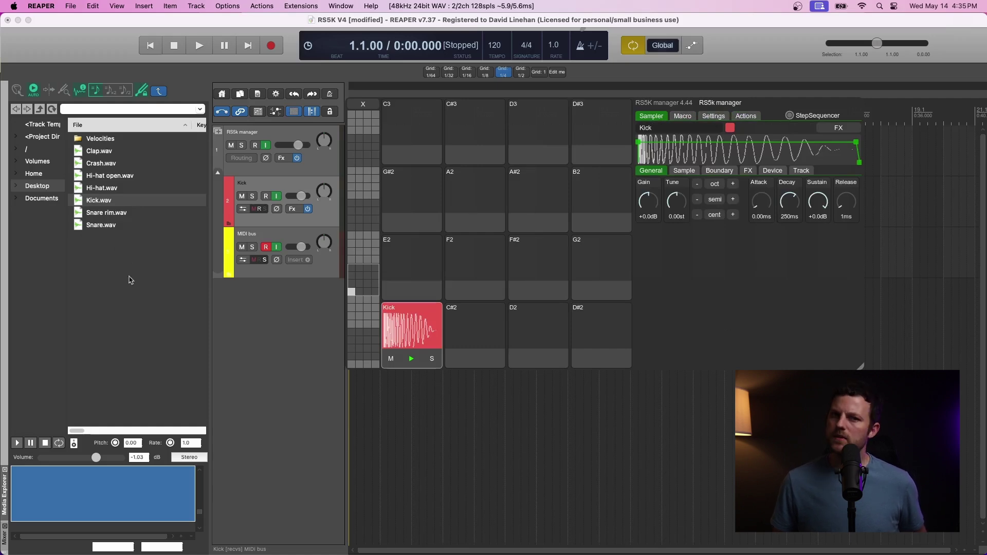
Step: Load Snare, Snare rim, Clap, Hi-hat and Hi-hat open onto pads D2 through G#2
{"action": "left_click_drag", "start_coordinate": [101, 225], "coordinate": [601, 329]}
{"action": "left_click_drag", "start_coordinate": [99, 151], "coordinate": [411, 259]}
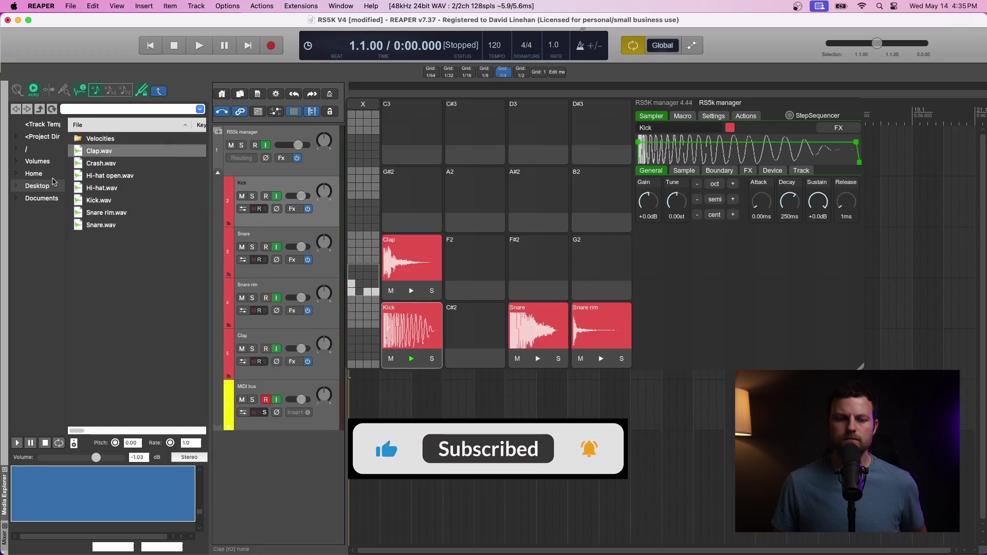
{"action": "left_click_drag", "start_coordinate": [105, 188], "coordinate": [407, 205]}
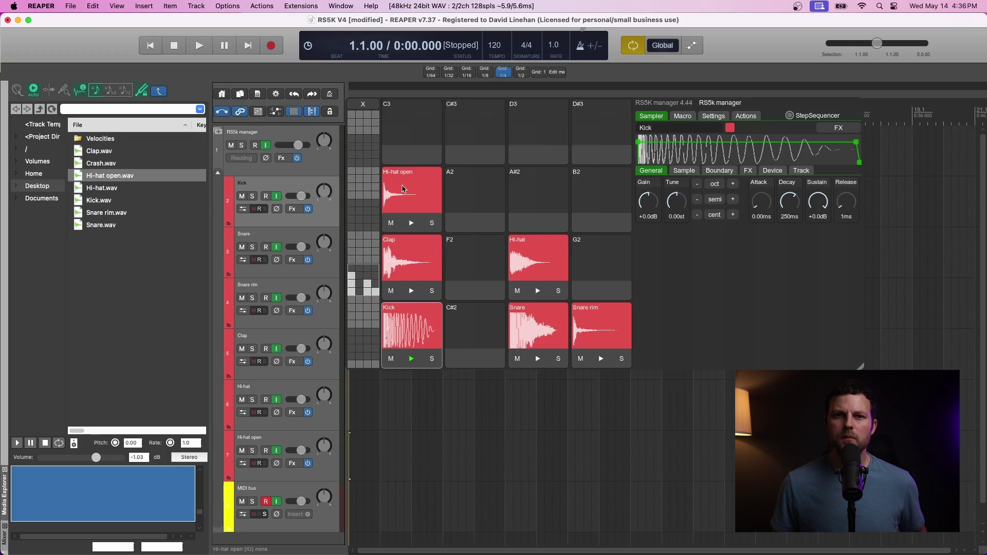
Step: Rearrange the hi-hat pads so Hi-hat sits on F#2 and Hi-hat open on G#2
{"action": "left_click_drag", "start_coordinate": [398, 192], "coordinate": [538, 258]}
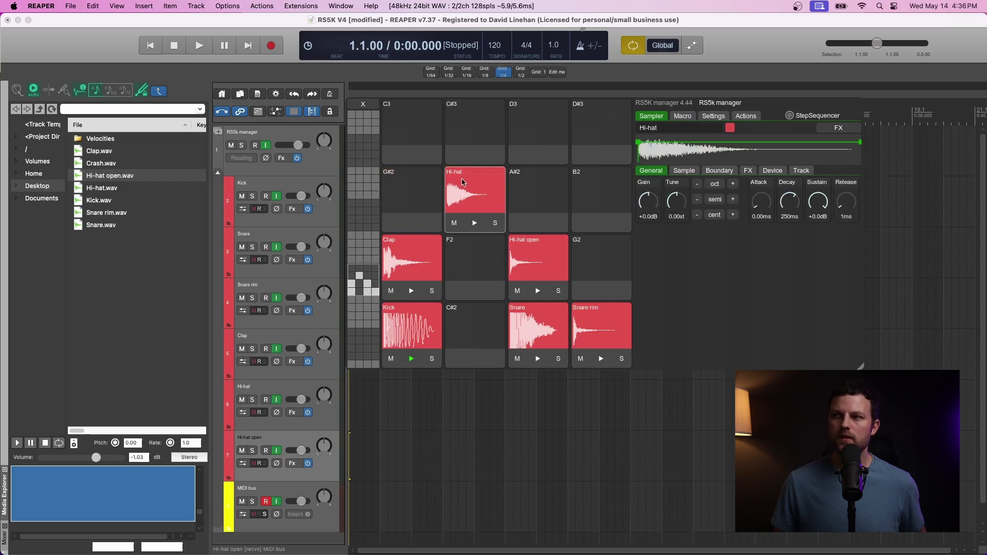
{"action": "left_click_drag", "start_coordinate": [463, 183], "coordinate": [543, 266]}
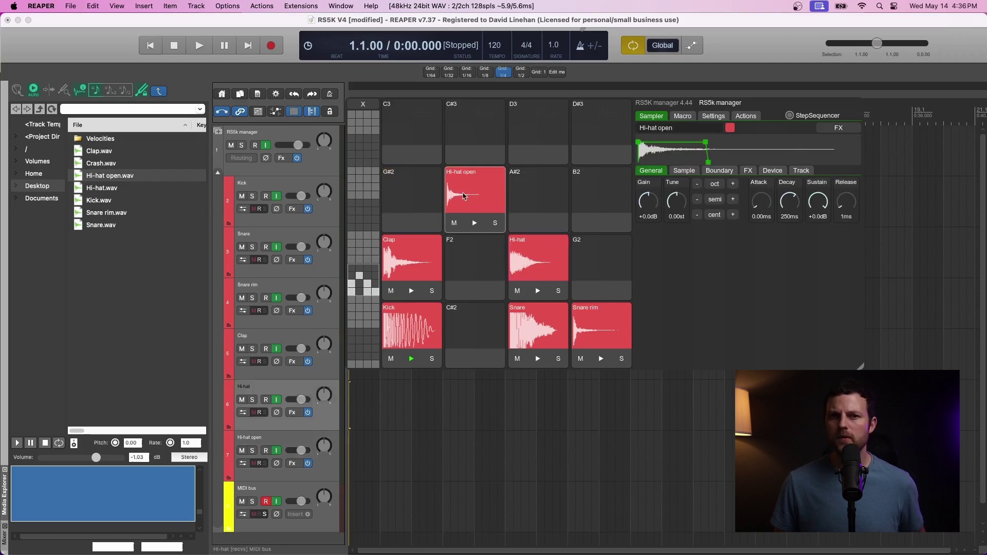
{"action": "left_click_drag", "start_coordinate": [471, 196], "coordinate": [411, 193]}
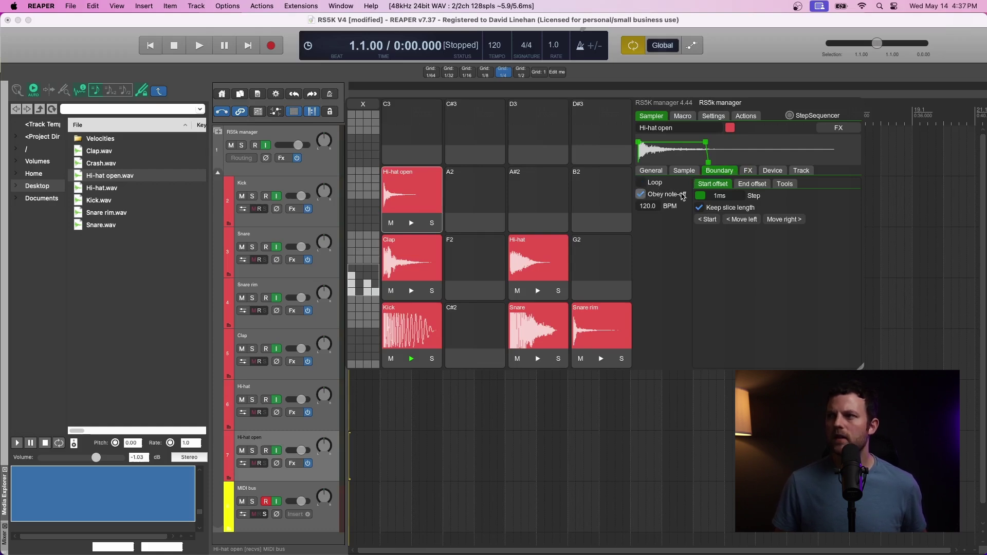
{"action": "left_click", "coordinate": [188, 175]}
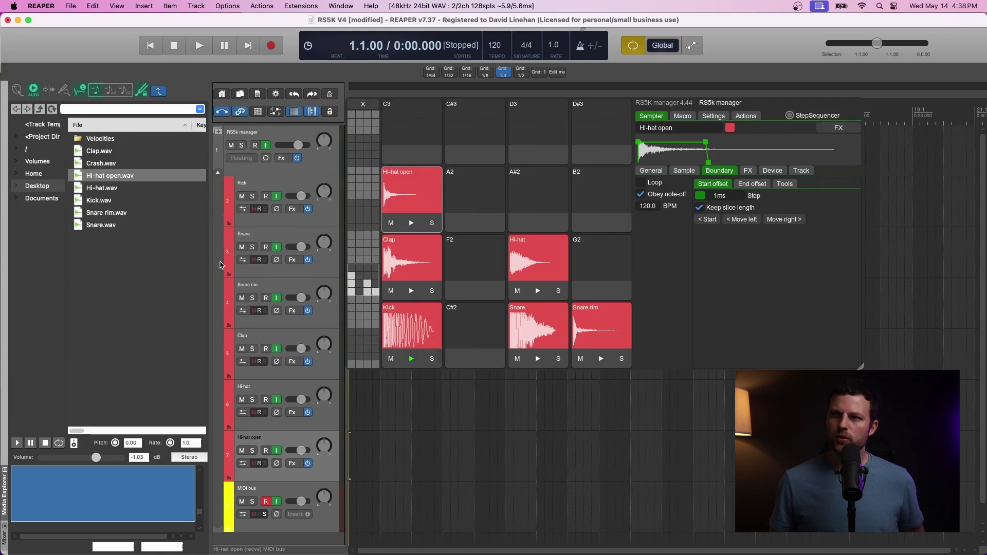
Step: Check the Kick track's FX chain, then select the Kick pad and view its sampler FX
{"action": "left_click", "coordinate": [292, 208]}
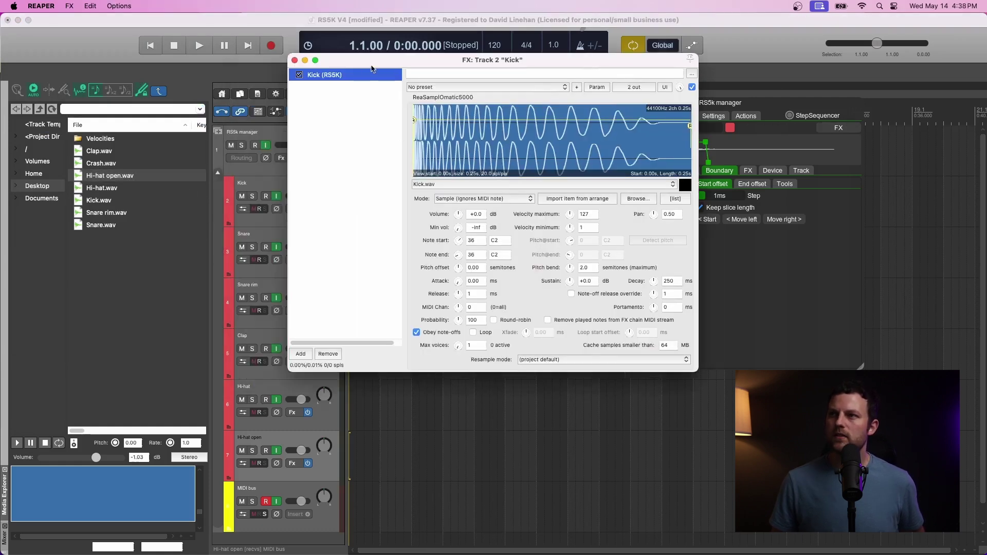
{"action": "key", "text": "Escape"}
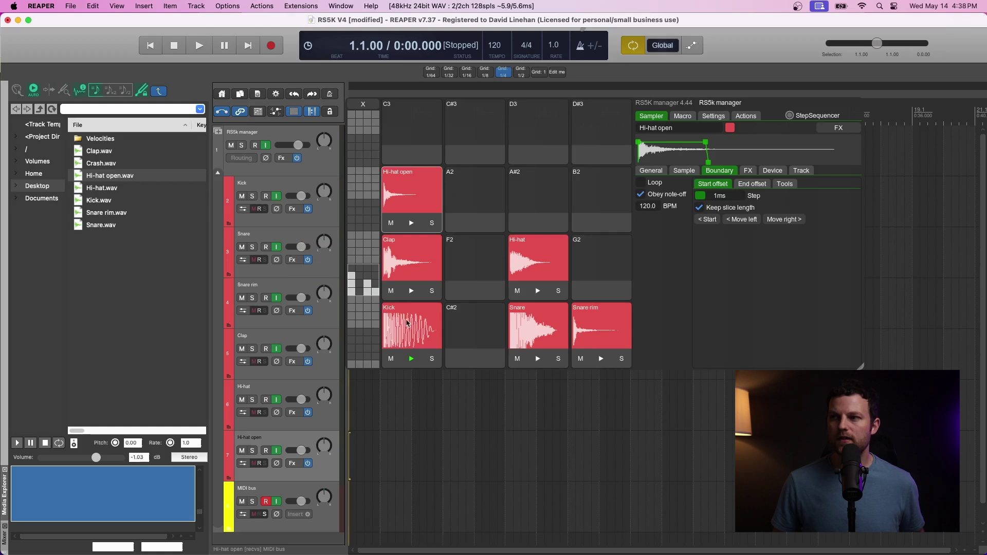
{"action": "left_click", "coordinate": [407, 322]}
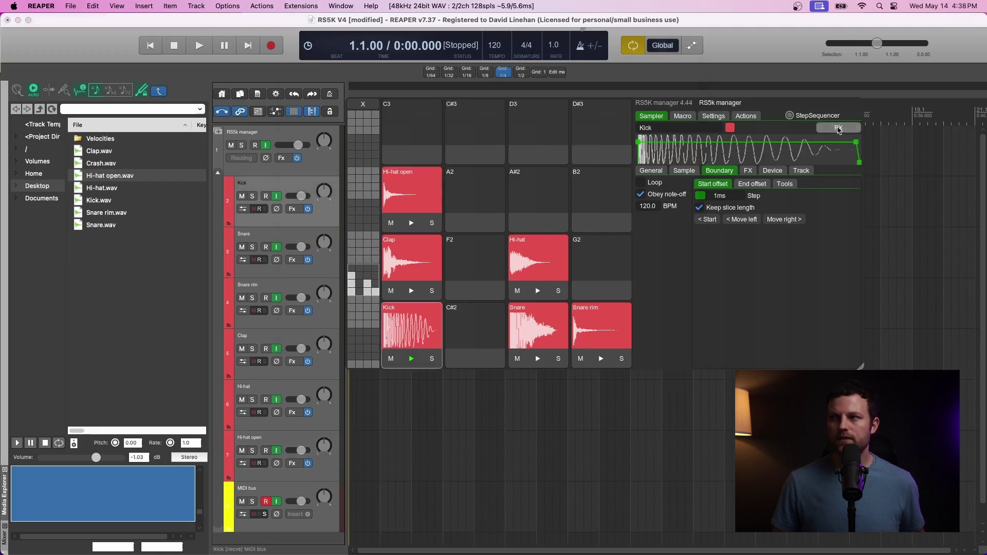
{"action": "left_click", "coordinate": [839, 129]}
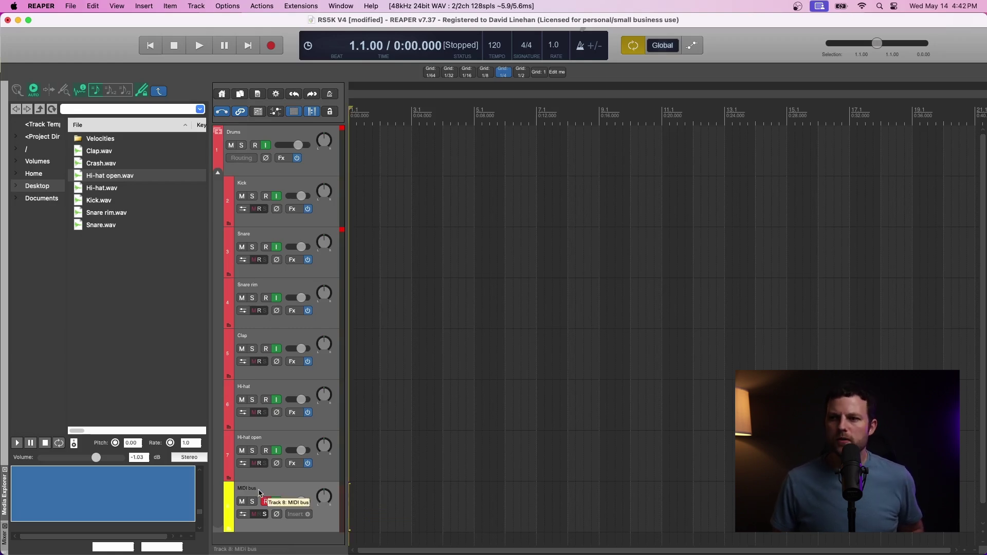
Step: Confirm the MIDI bus input is All MIDI Inputs and turn off its record-arm
{"action": "scroll", "coordinate": [251, 462], "scroll_direction": "down", "scroll_amount": 1}
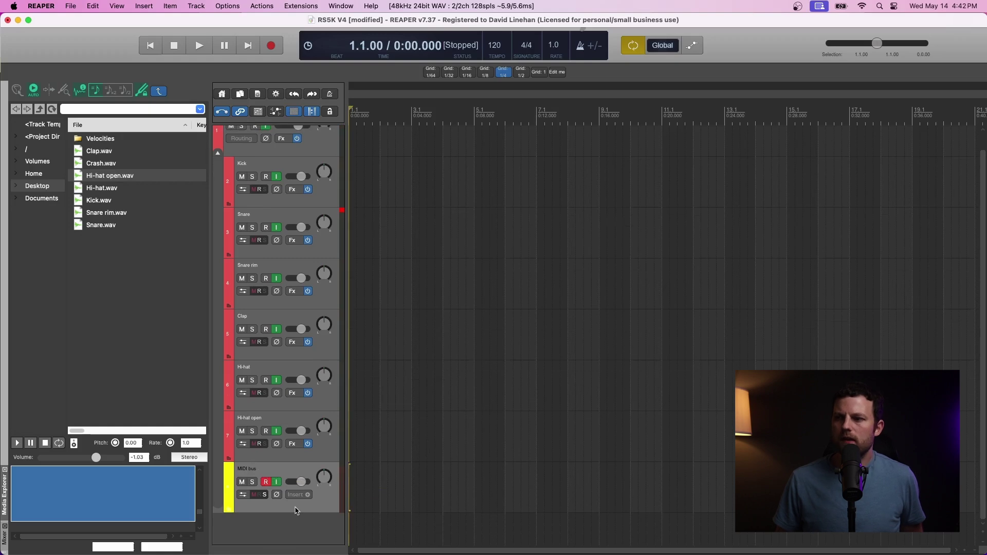
{"action": "scroll", "coordinate": [251, 463], "scroll_direction": "down", "scroll_amount": 3}
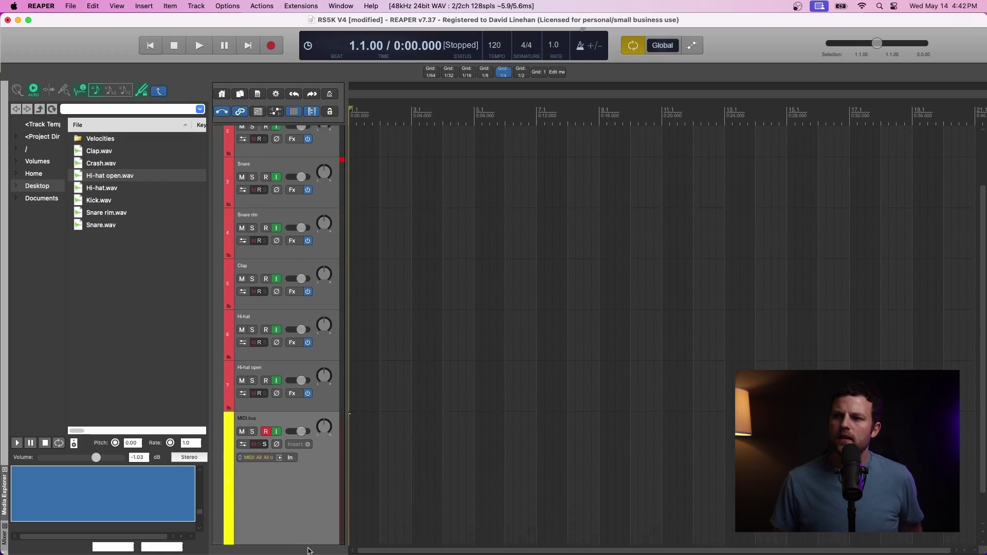
{"action": "left_click", "coordinate": [257, 458]}
{"action": "left_click", "coordinate": [247, 484]}
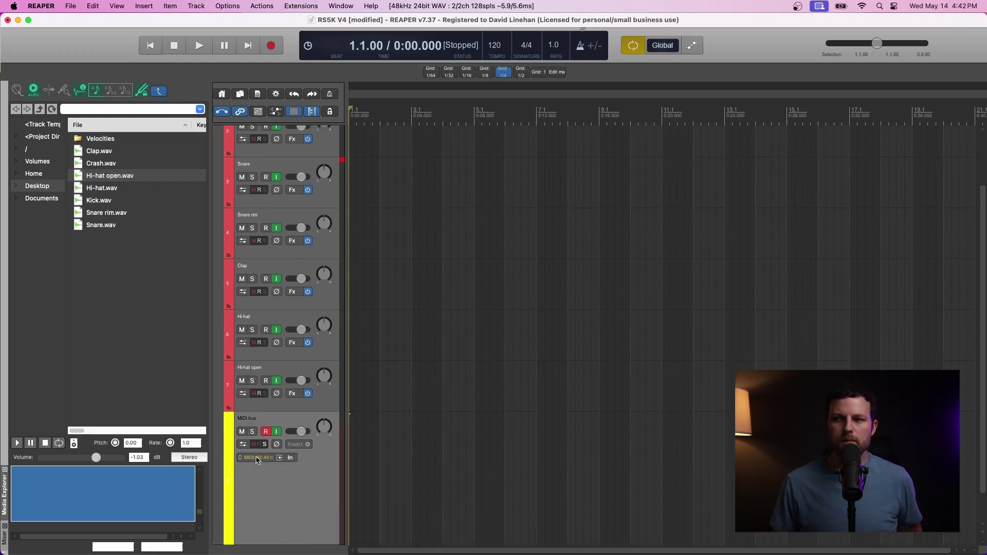
{"action": "left_click", "coordinate": [257, 458]}
{"action": "mouse_move", "coordinate": [298, 488]}
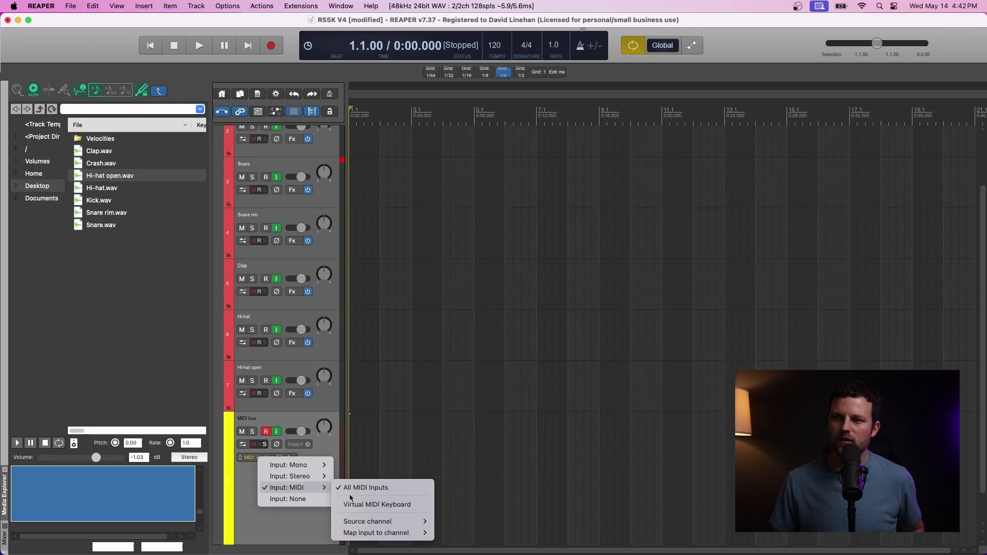
{"action": "left_click", "coordinate": [239, 426]}
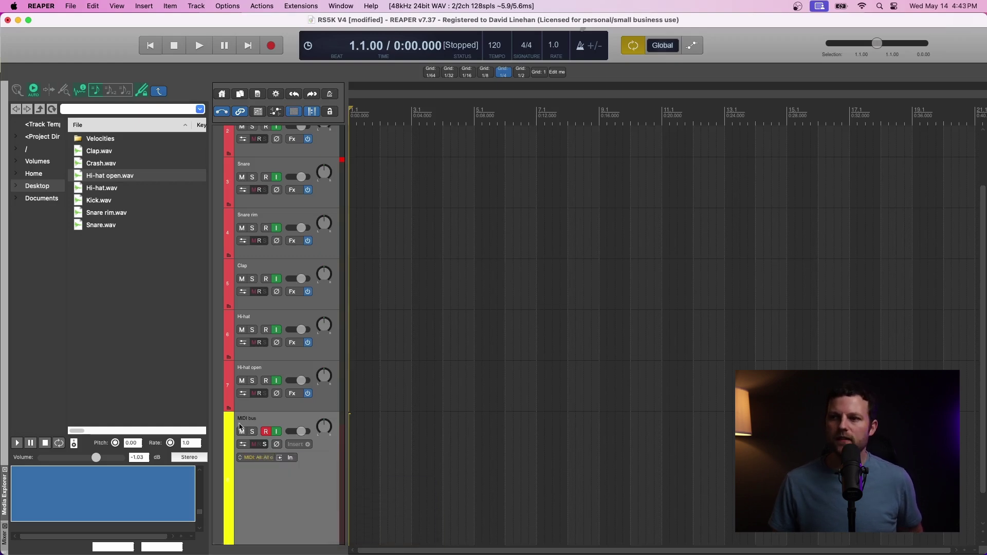
{"action": "left_click", "coordinate": [266, 432]}
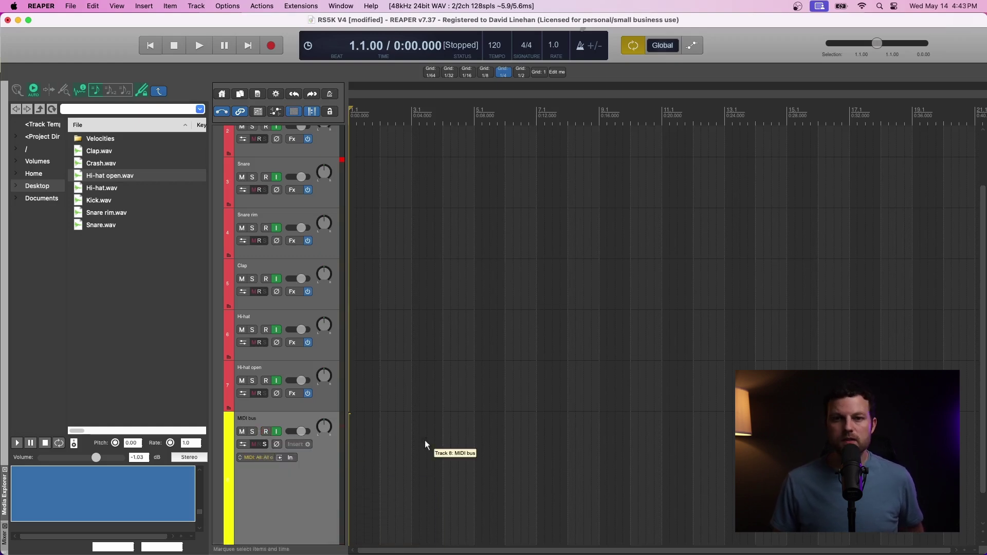
Step: Create a new MIDI item spanning bars 1 to 9 on the MIDI bus track
{"action": "left_click", "coordinate": [553, 411]}
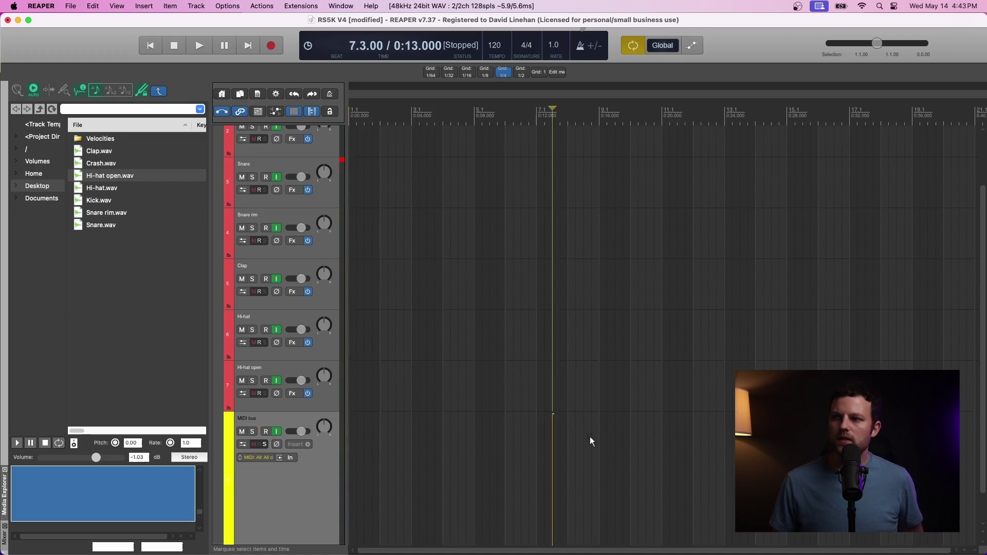
{"action": "left_click_drag", "start_coordinate": [600, 436], "coordinate": [341, 447]}
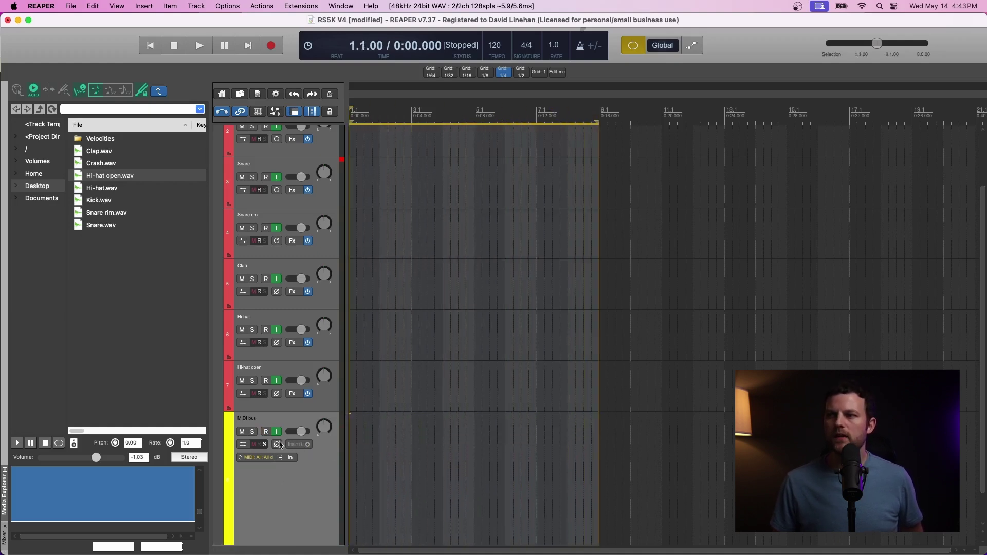
{"action": "left_click", "coordinate": [144, 6]}
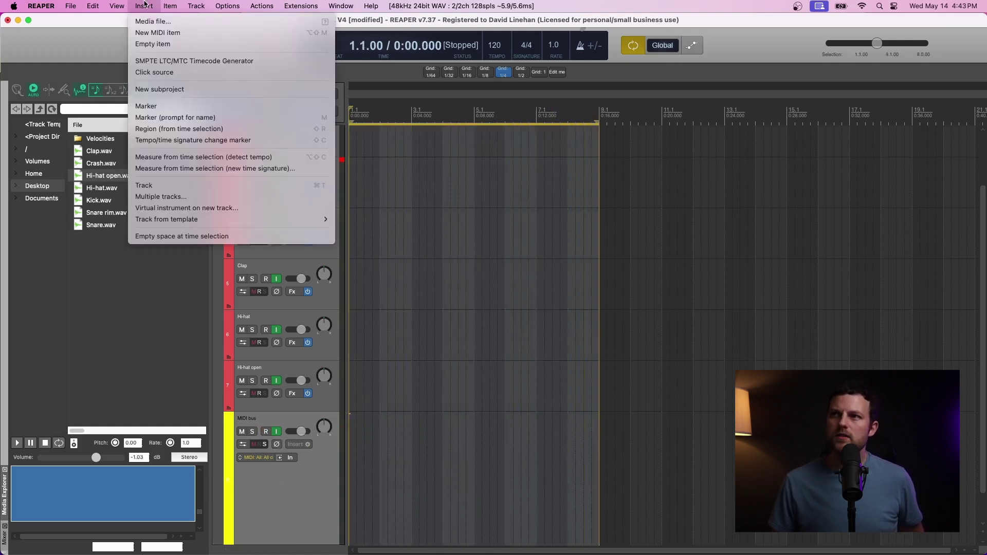
{"action": "left_click", "coordinate": [153, 33]}
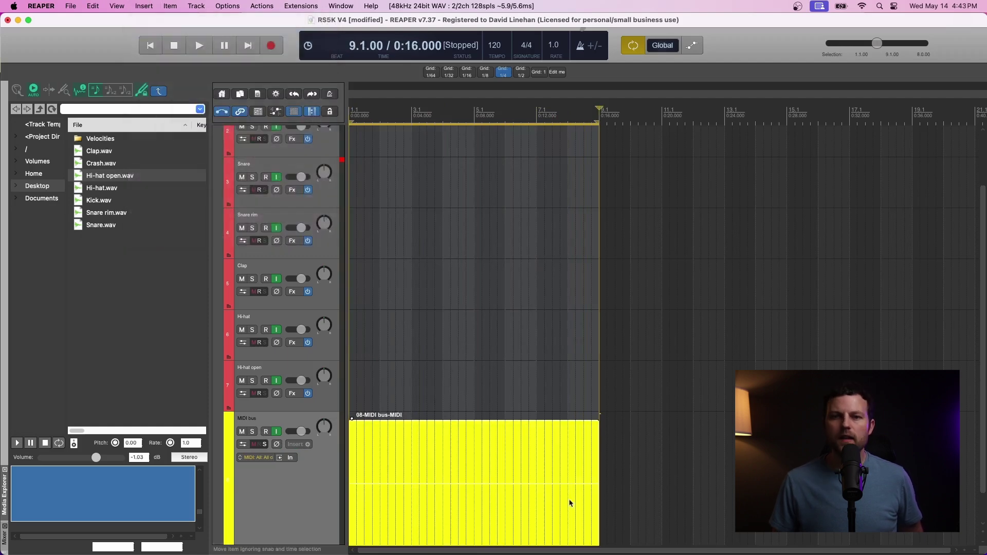
Step: Program snare notes on 1.2 and 1.4 and hi-hat eighth notes across bar 1
{"action": "double_click", "coordinate": [406, 465]}
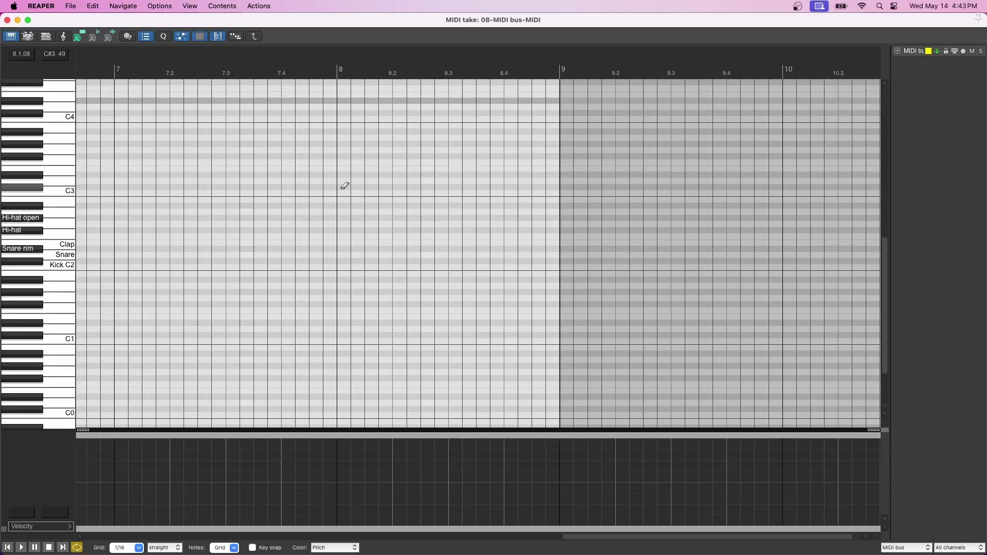
{"action": "scroll", "coordinate": [344, 186], "scroll_direction": "up", "scroll_amount": 5}
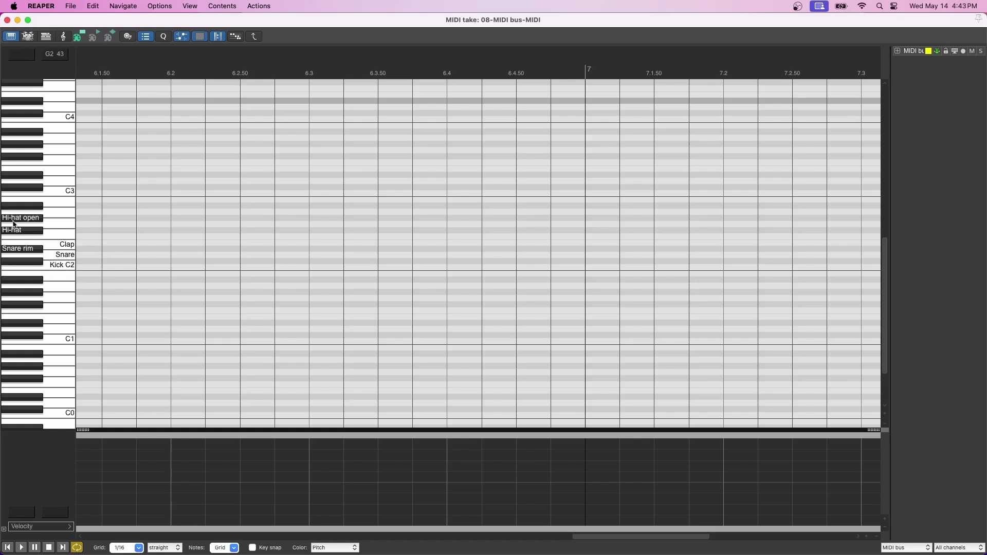
{"action": "key", "text": "Home"}
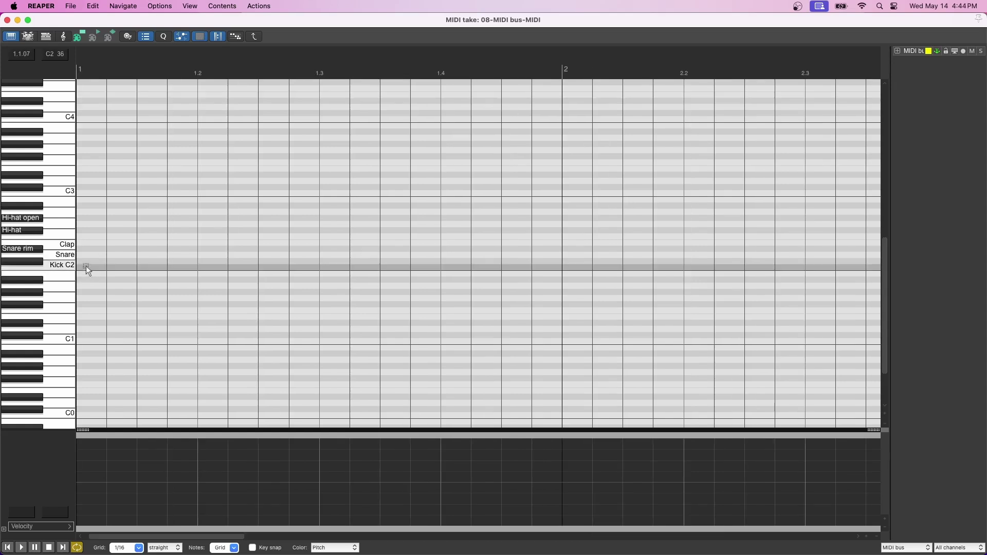
{"action": "left_click", "coordinate": [205, 255]}
{"action": "left_click", "coordinate": [452, 255]}
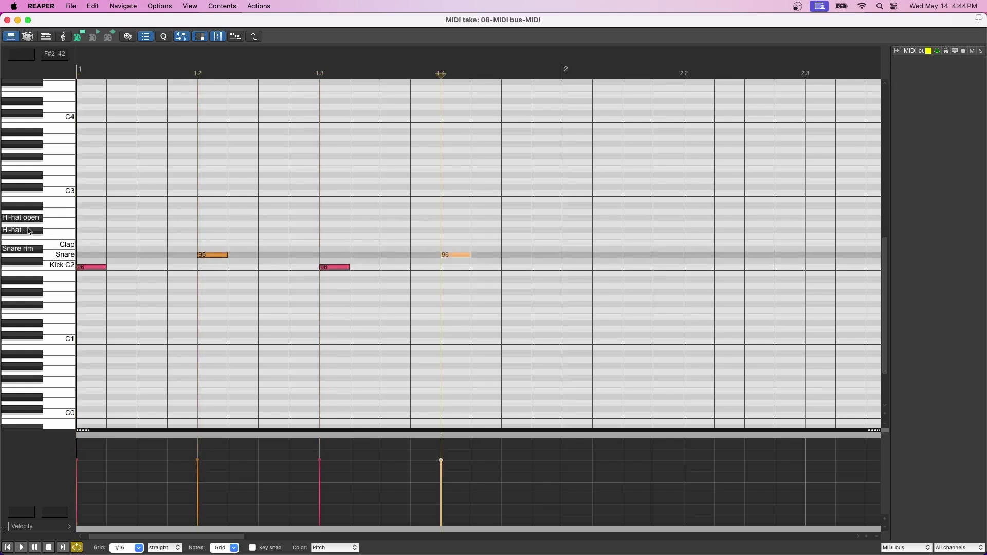
{"action": "left_click", "coordinate": [93, 230]}
{"action": "left_click", "coordinate": [212, 230]}
{"action": "left_click", "coordinate": [334, 230]}
{"action": "left_click", "coordinate": [454, 230]}
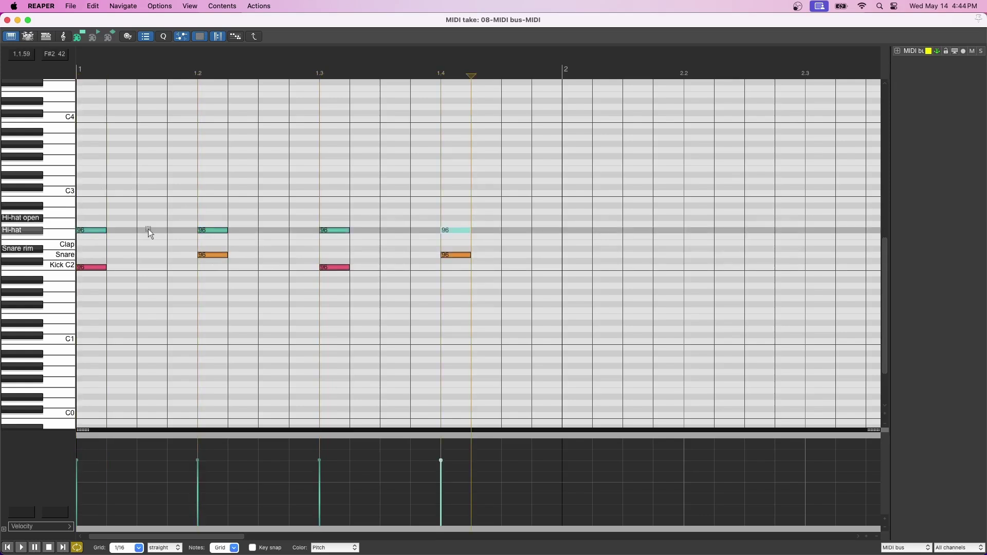
{"action": "left_click", "coordinate": [149, 230]}
{"action": "left_click", "coordinate": [271, 230]}
{"action": "left_click", "coordinate": [393, 231]}
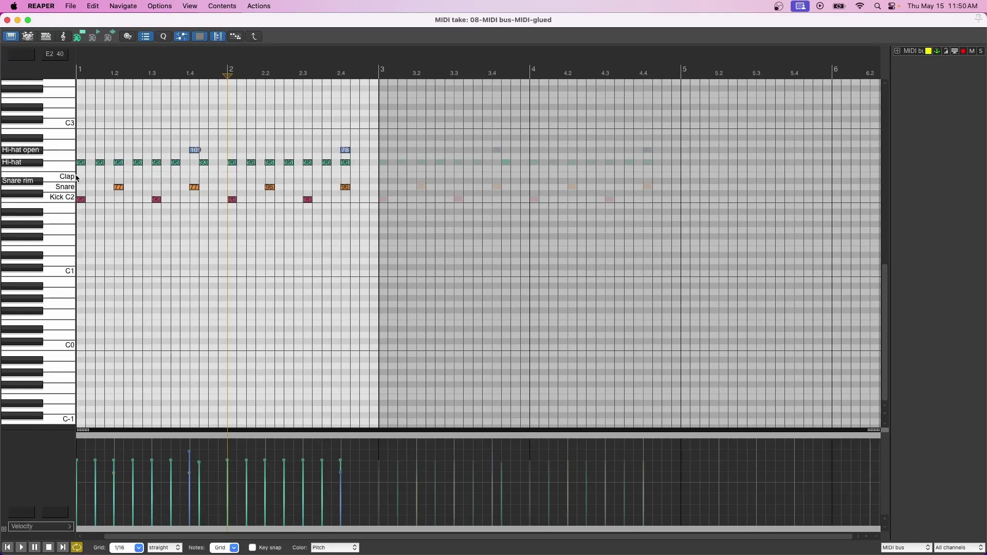
{"action": "key", "text": "Escape"}
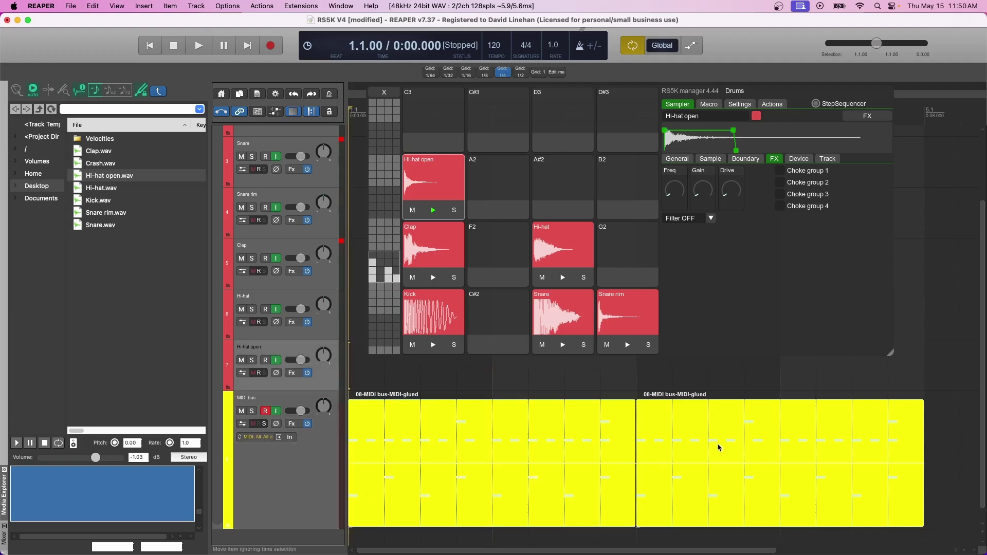
{"action": "key", "text": "space"}
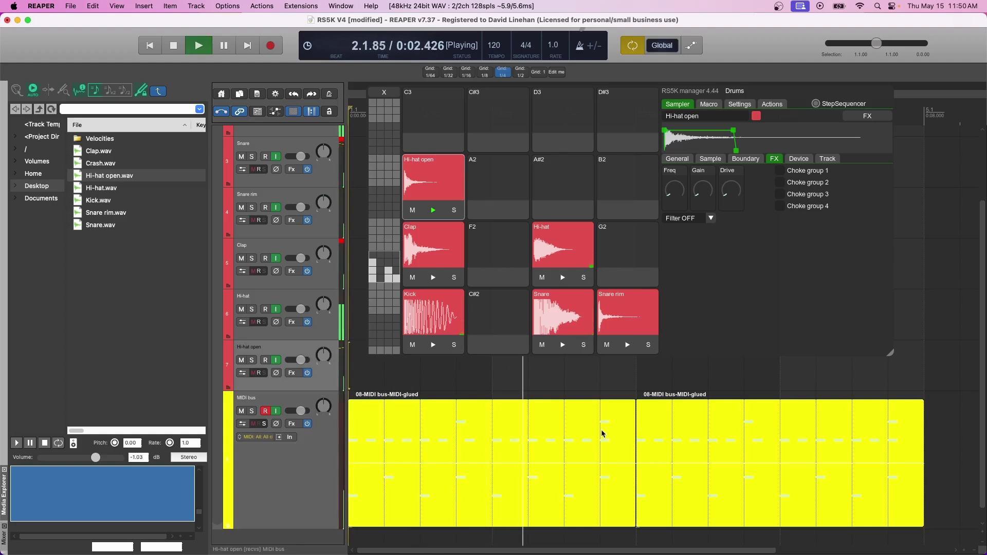
{"action": "key", "text": "space"}
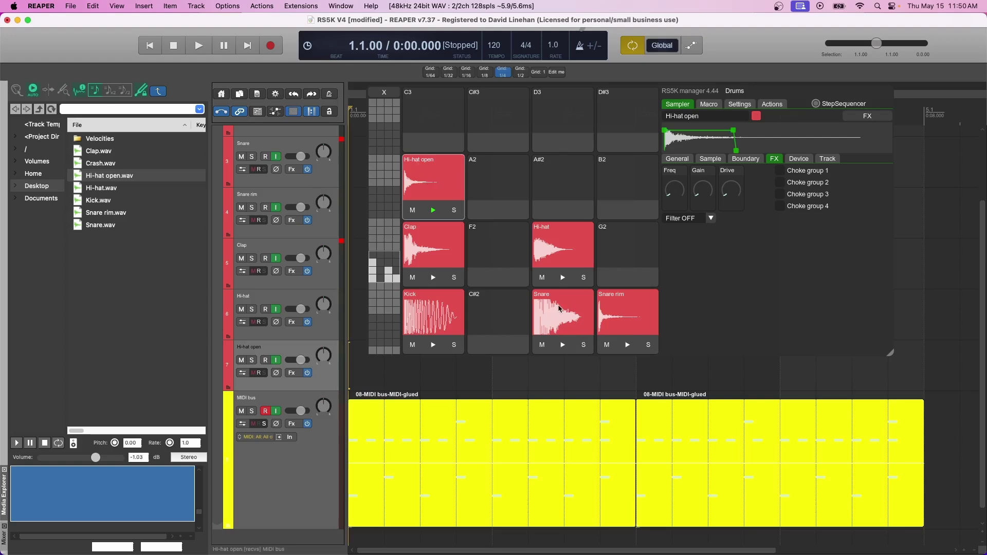
{"action": "key", "text": "ctrl+alt+e"}
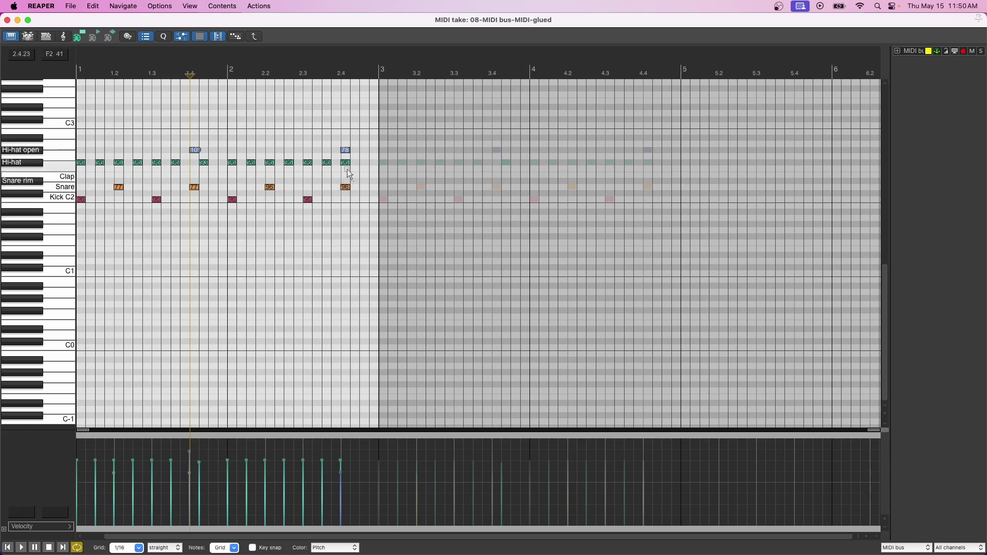
{"action": "key", "text": "ctrl+alt+e"}
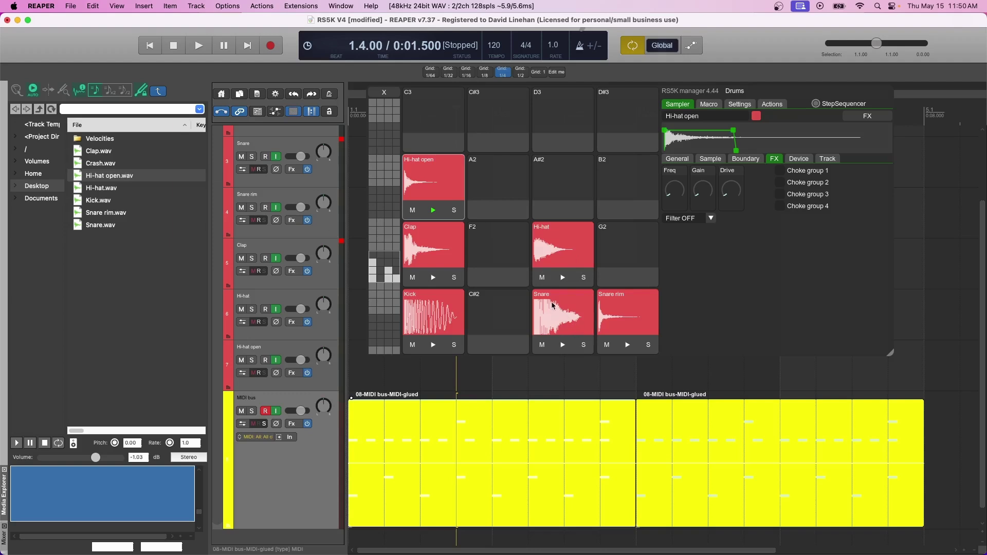
Step: In the Device tab, select the Snare pad and add Clap.wav as a layer
{"action": "left_click", "coordinate": [805, 160]}
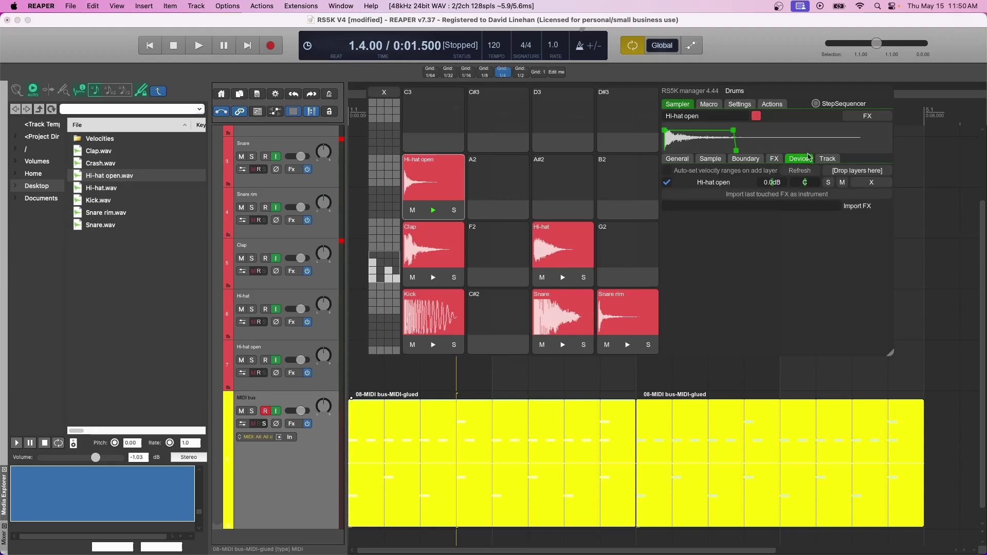
{"action": "left_click", "coordinate": [555, 315]}
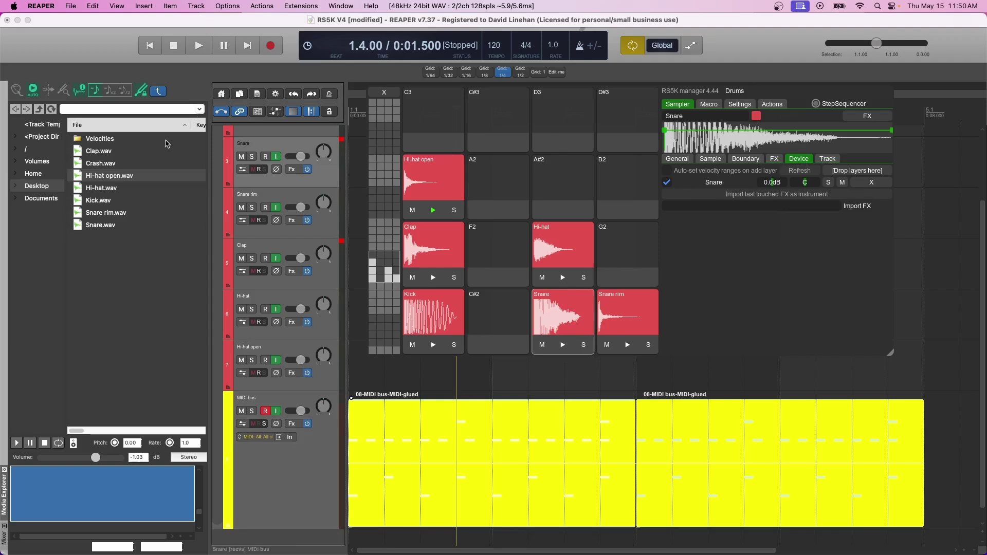
{"action": "left_click_drag", "start_coordinate": [98, 151], "coordinate": [881, 171]}
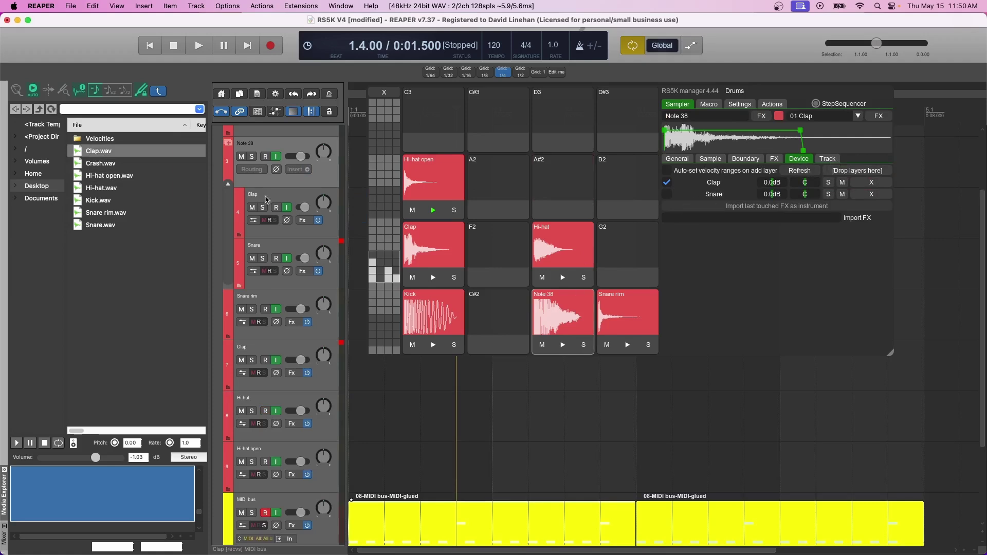
{"action": "scroll", "coordinate": [252, 170], "scroll_direction": "up", "scroll_amount": 1}
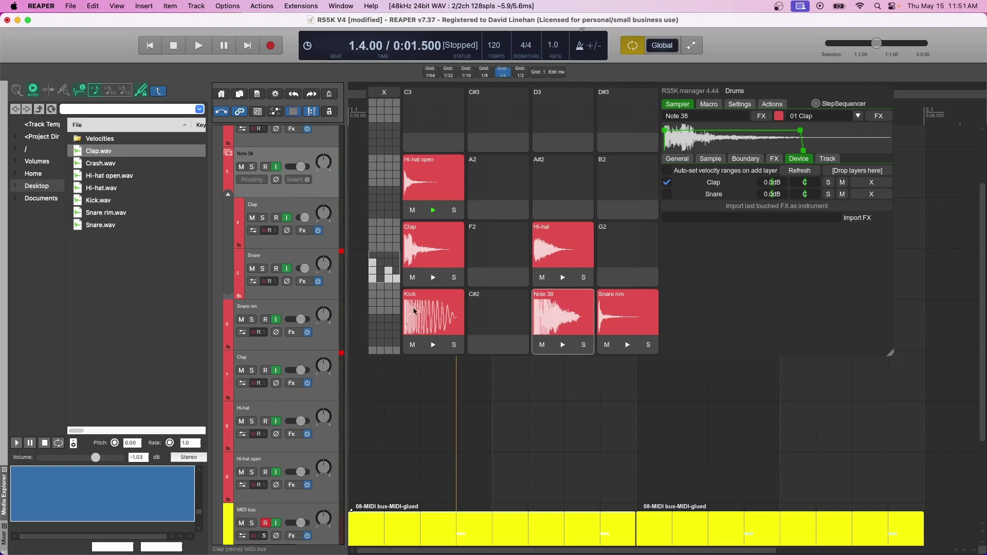
Step: Open the Virtual MIDI Keyboard and audition the layered Note 38 pad
{"action": "left_click", "coordinate": [122, 5]}
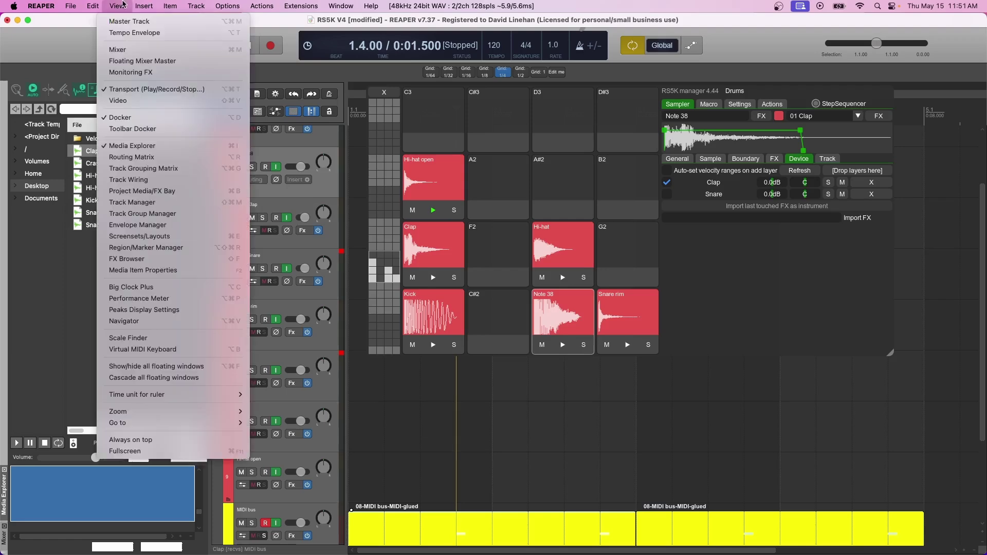
{"action": "left_click", "coordinate": [143, 350]}
{"action": "key", "text": "w"}
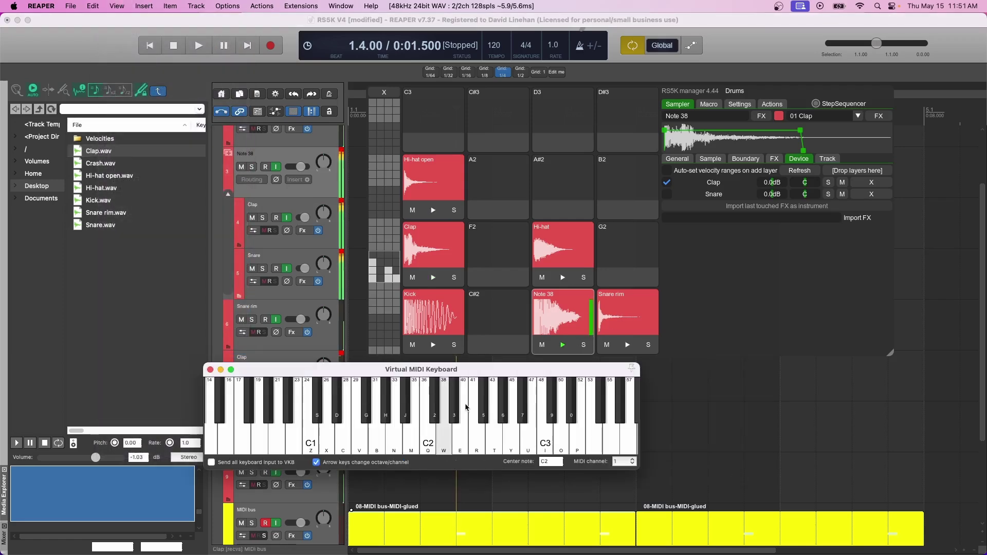
{"action": "key", "text": "w"}
{"action": "key", "text": "w"}
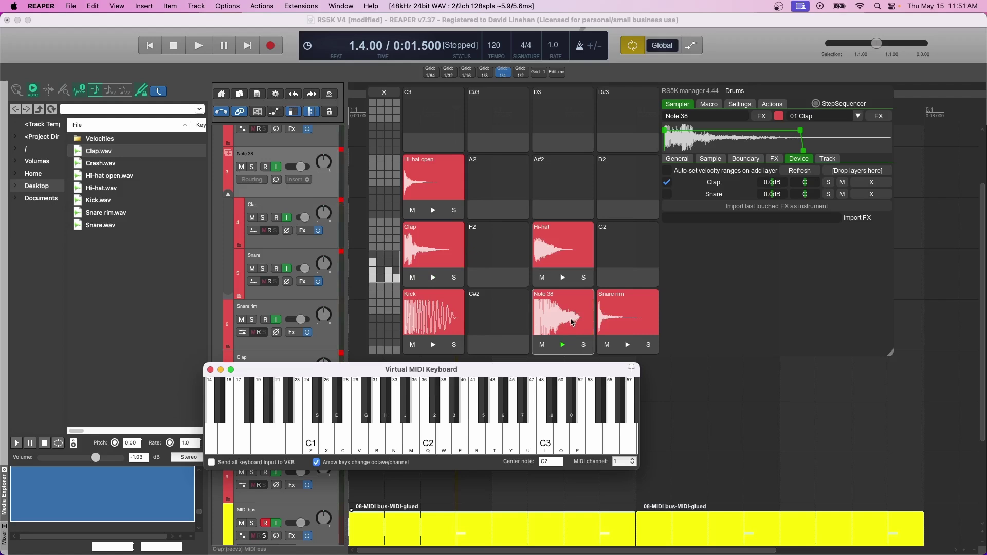
Step: Remove the Clap pad's content, then audition the Hi-hat and Note 38 pads
{"action": "left_click", "coordinate": [439, 253]}
{"action": "right_click", "coordinate": [440, 253]}
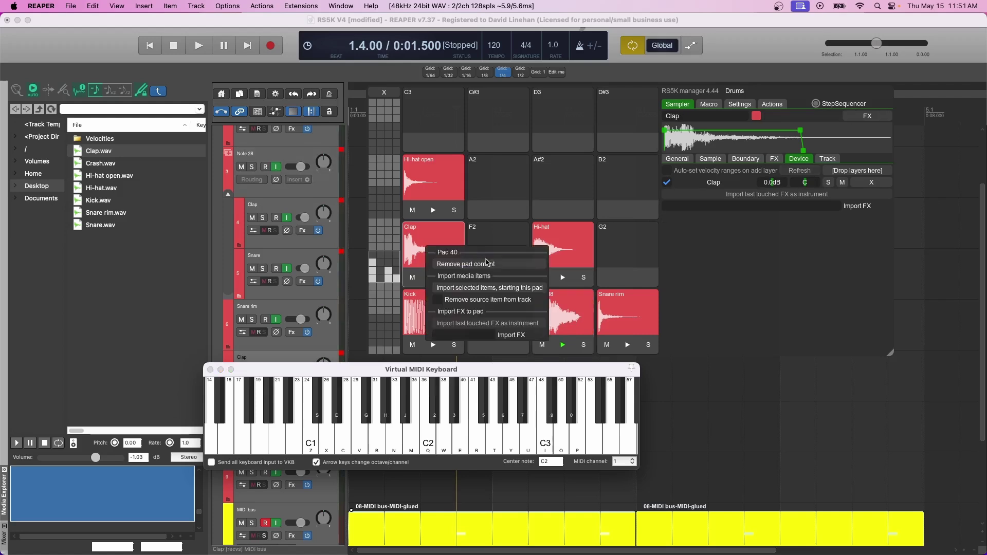
{"action": "left_click", "coordinate": [486, 267]}
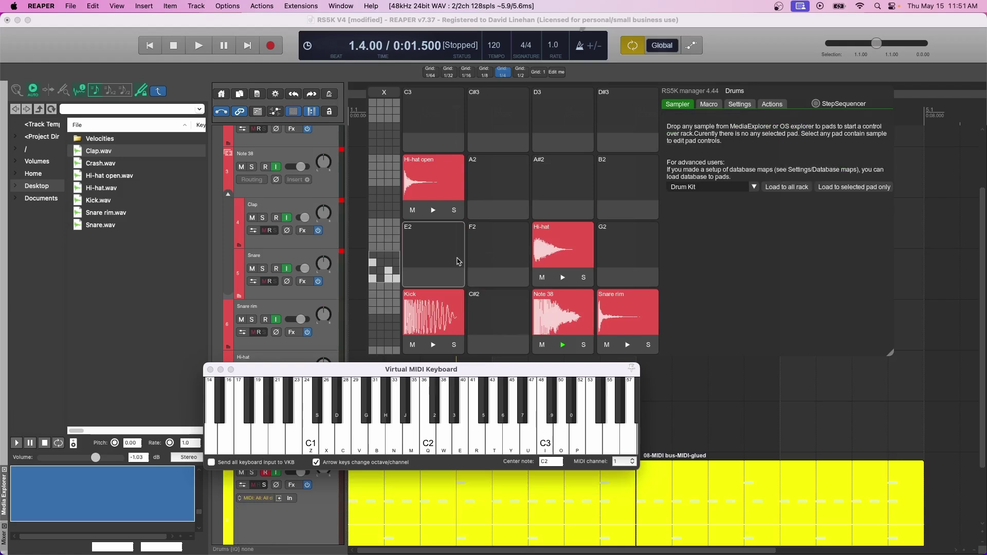
{"action": "left_click", "coordinate": [535, 316]}
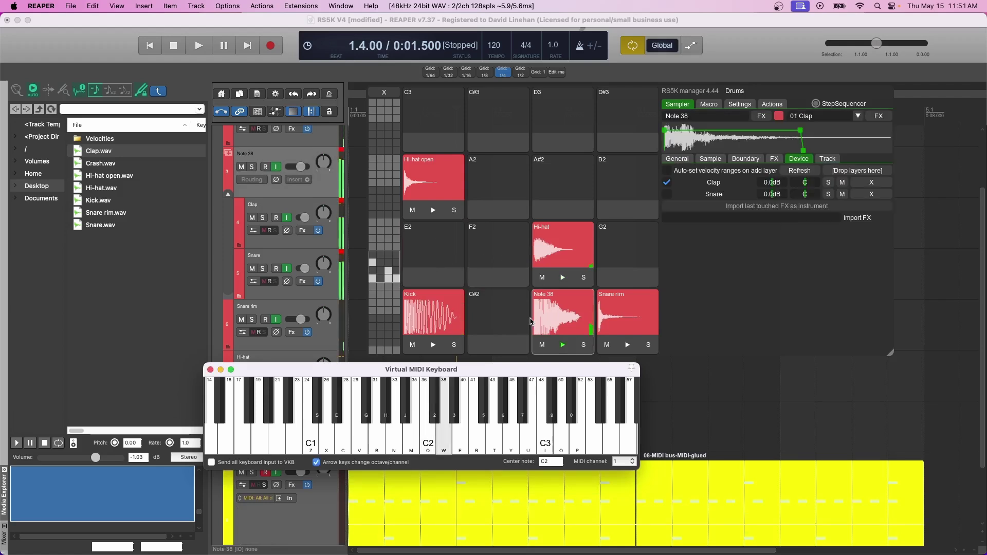
{"action": "key", "text": "5"}
{"action": "key", "text": "w"}
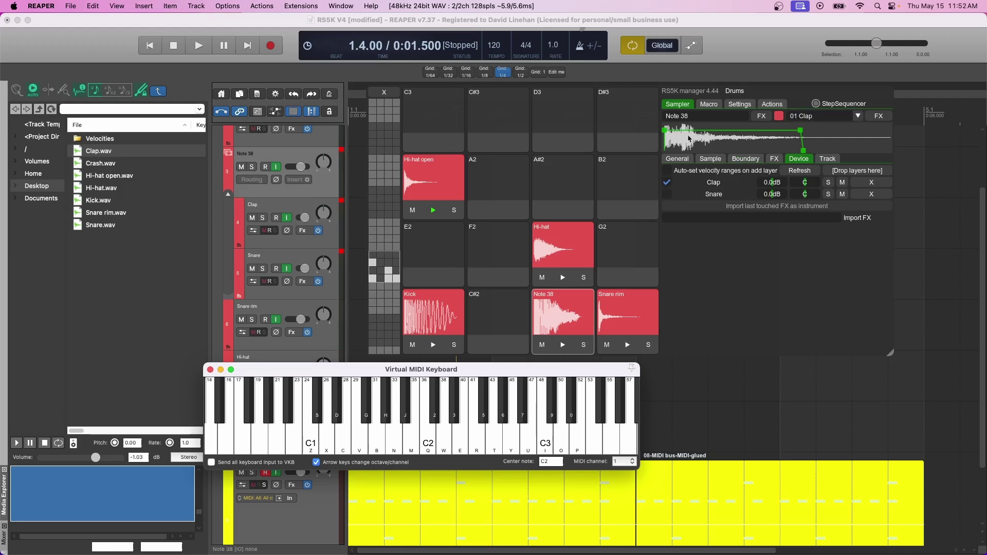
Step: Review the Snare and Clap layers of Note 38, then select the Hi-hat pad
{"action": "left_click", "coordinate": [667, 194]}
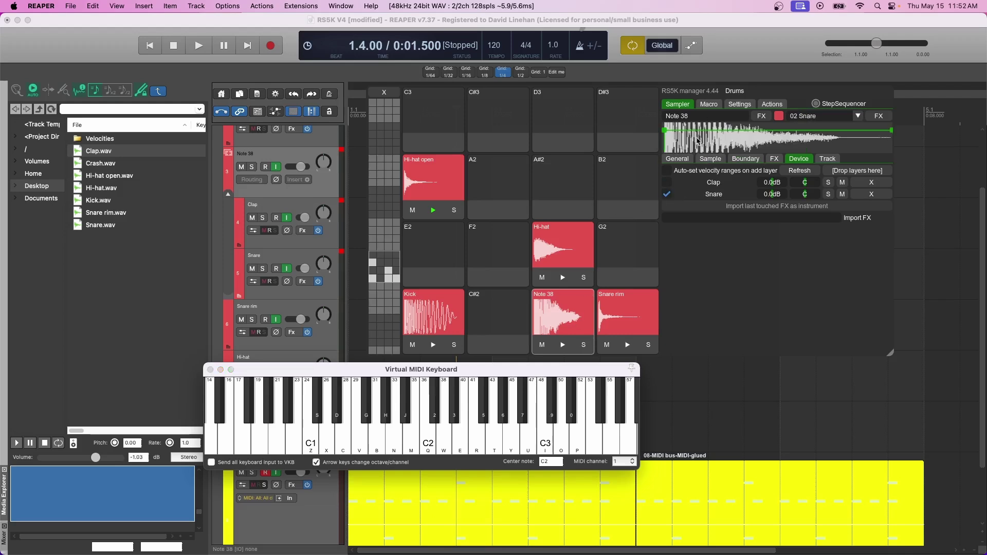
{"action": "left_click", "coordinate": [670, 183]}
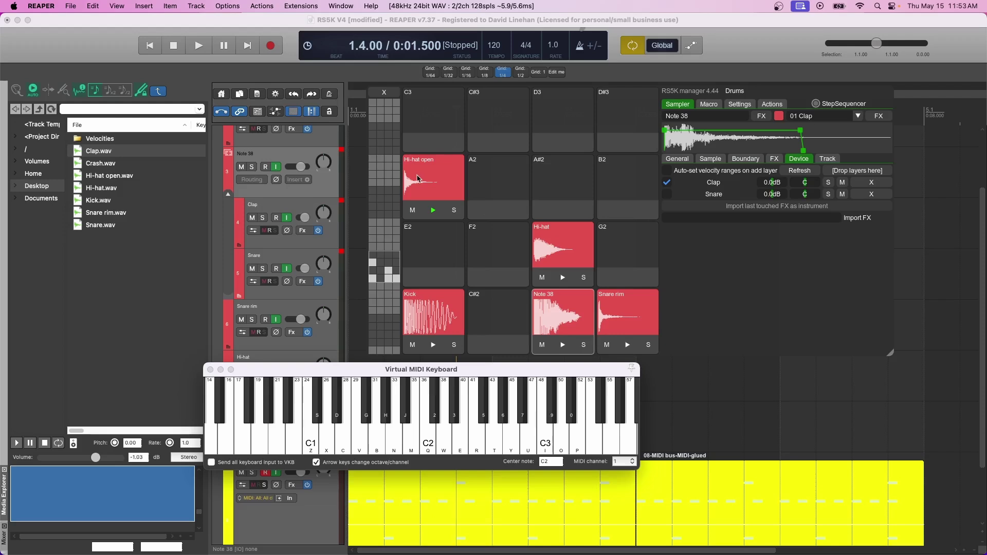
{"action": "left_click", "coordinate": [560, 234]}
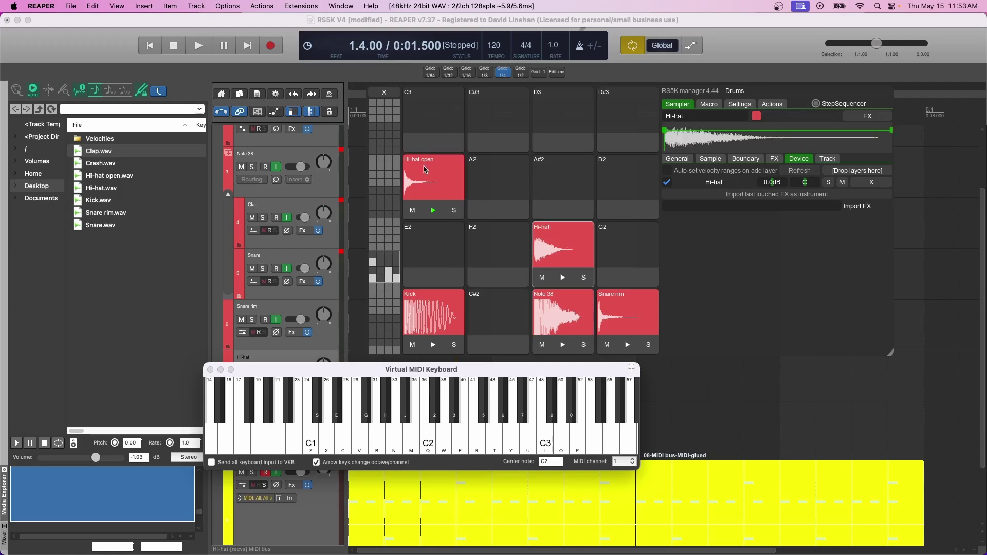
Step: Assign Hi-hat open and Hi-hat to choke group 1 and test them with keys 6 and 5
{"action": "left_click", "coordinate": [428, 169]}
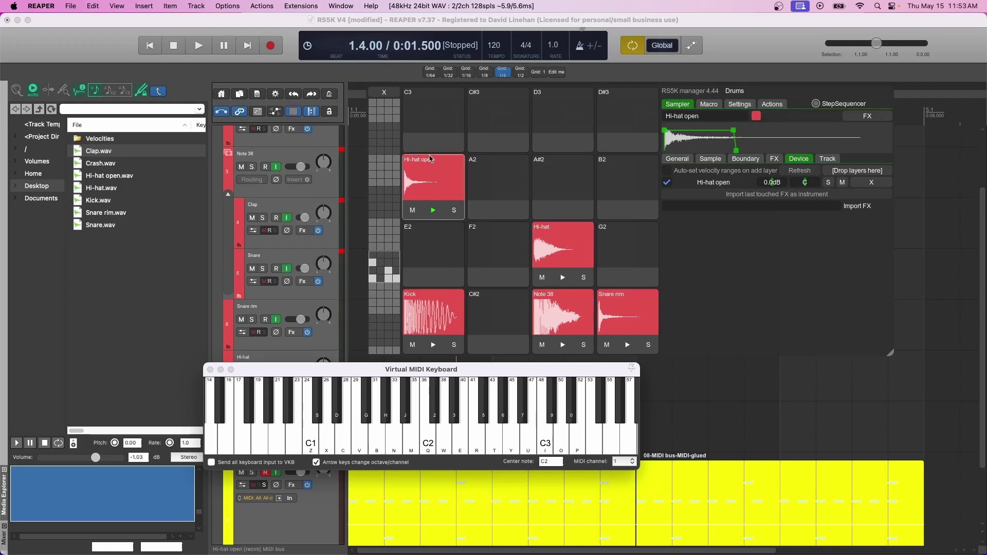
{"action": "left_click", "coordinate": [776, 159]}
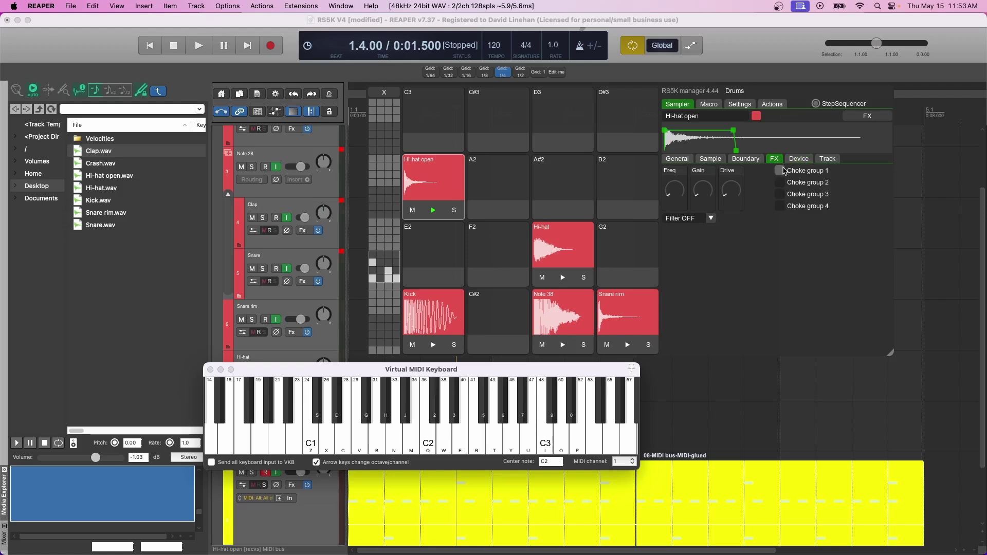
{"action": "left_click", "coordinate": [780, 172]}
{"action": "left_click", "coordinate": [571, 246]}
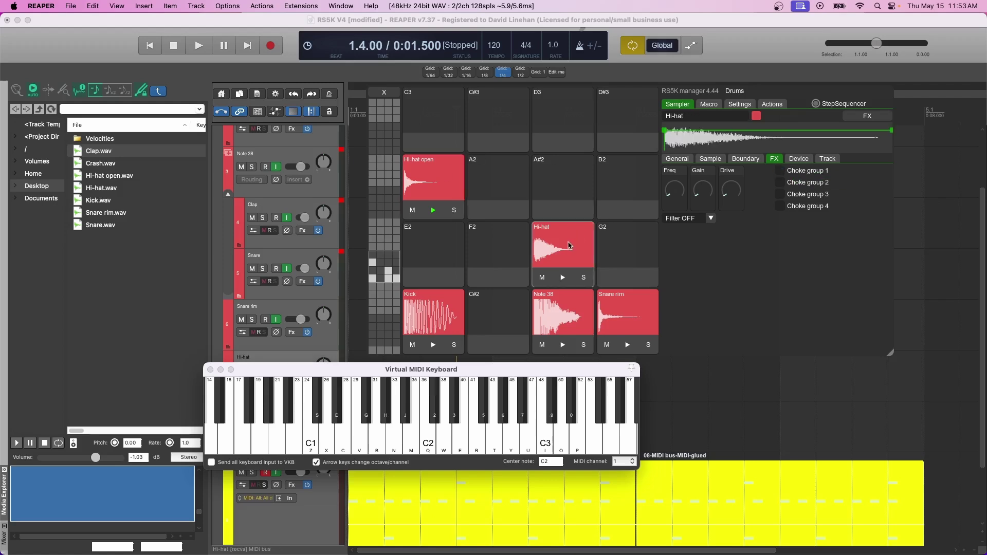
{"action": "left_click", "coordinate": [780, 171]}
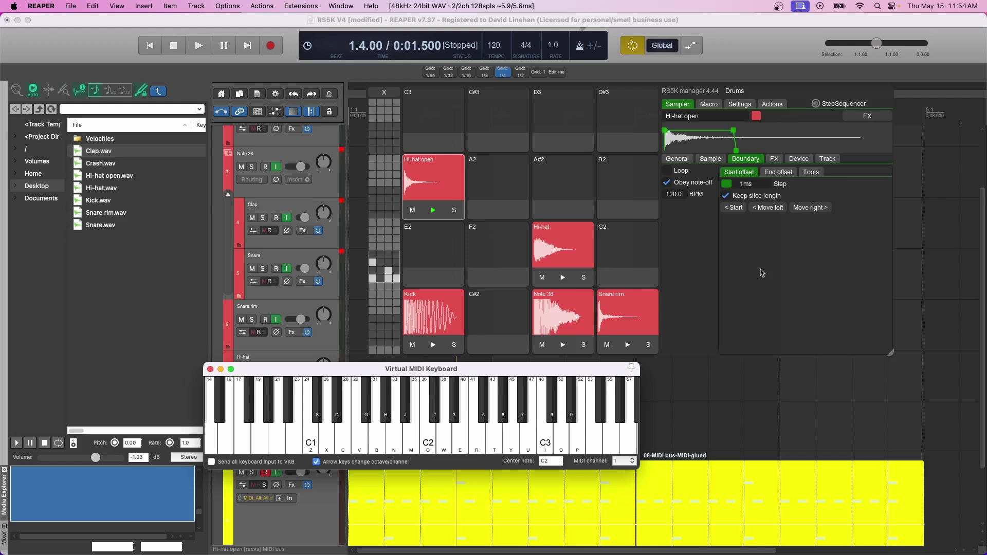
{"action": "key", "text": "6"}
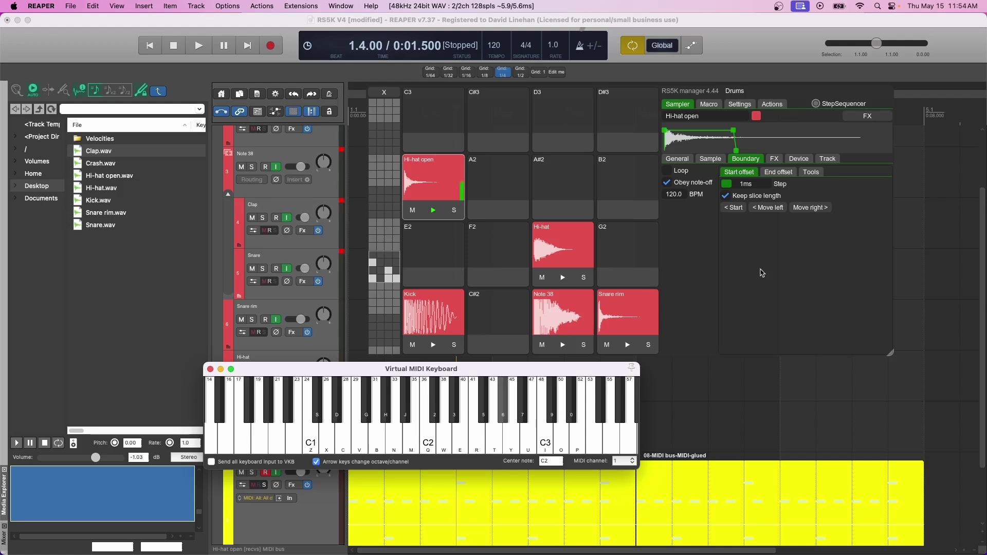
{"action": "key", "text": "5"}
Step: Close the Virtual MIDI Keyboard and save the Drums folder plus its drum tracks as a track template
{"action": "left_click", "coordinate": [208, 369]}
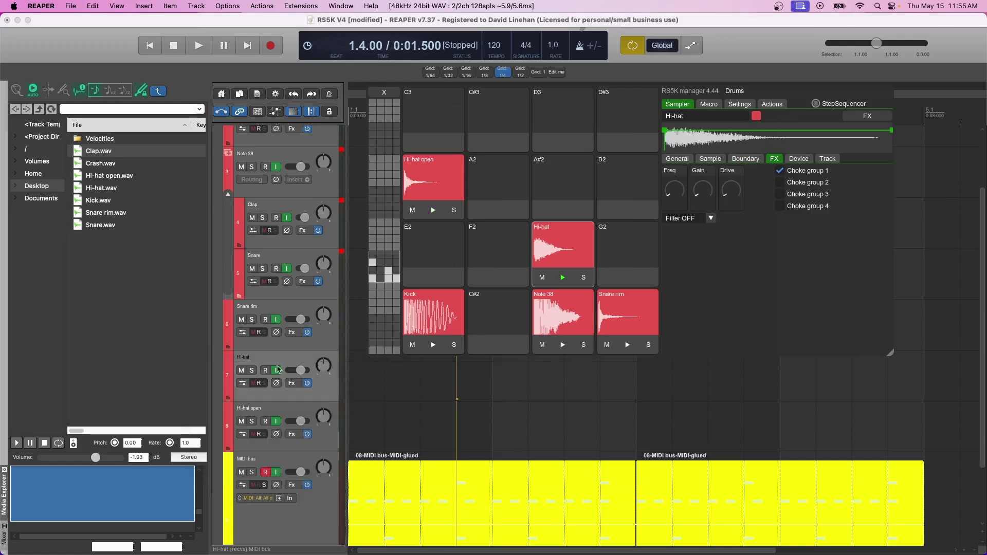
{"action": "scroll", "coordinate": [237, 205], "scroll_direction": "up", "scroll_amount": 3}
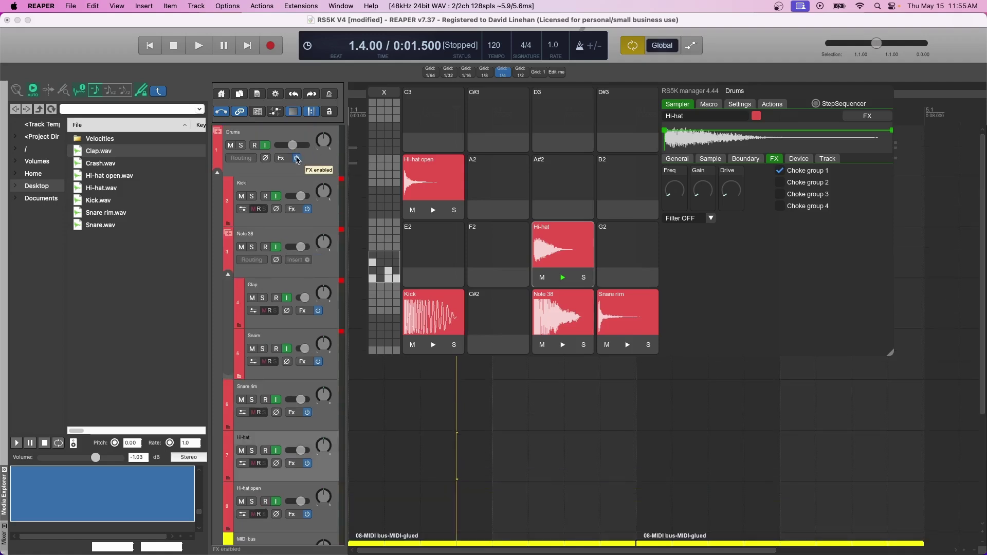
{"action": "right_click", "coordinate": [306, 136]}
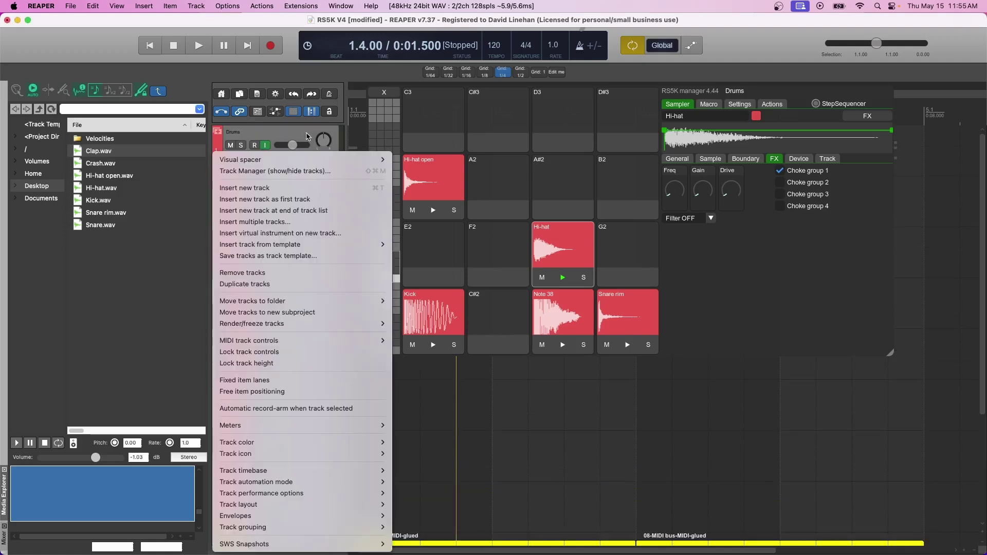
{"action": "left_click", "coordinate": [276, 255]}
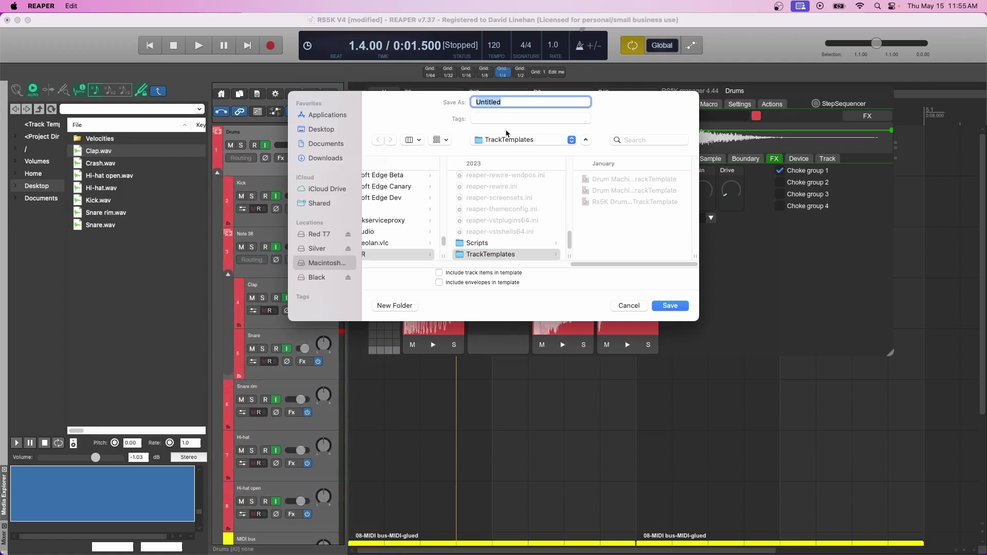
{"action": "key", "text": "Escape"}
Step: Delete the Drums folder and its eight drum tracks, confirming the deletion and dismissing the quick tips
{"action": "double_click", "coordinate": [272, 135]}
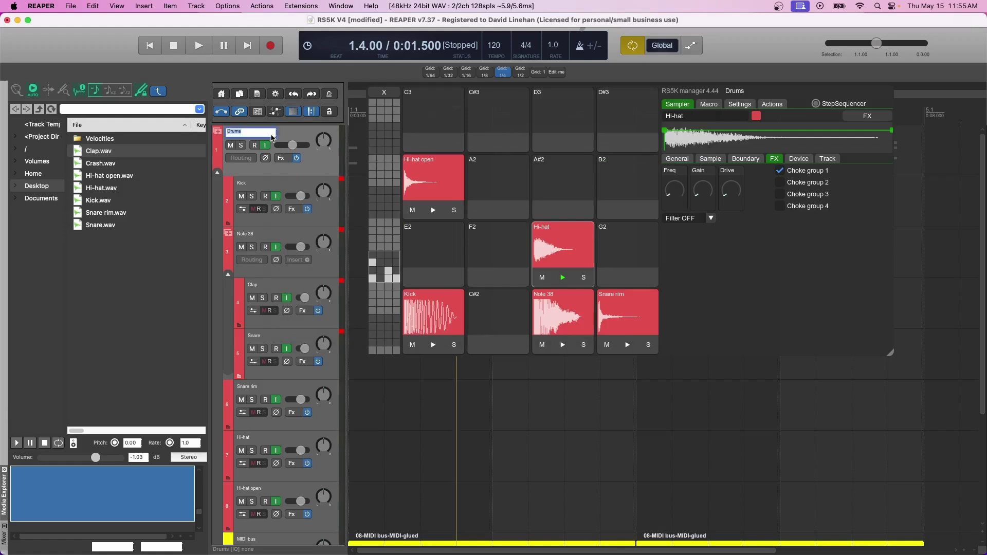
{"action": "key", "text": "Escape"}
{"action": "key", "text": "Delete"}
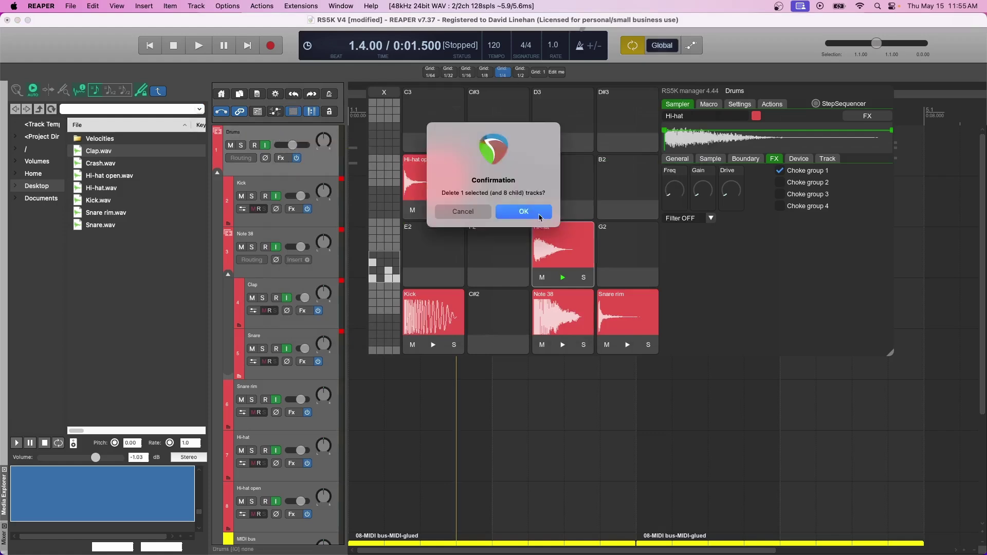
{"action": "left_click", "coordinate": [524, 212]}
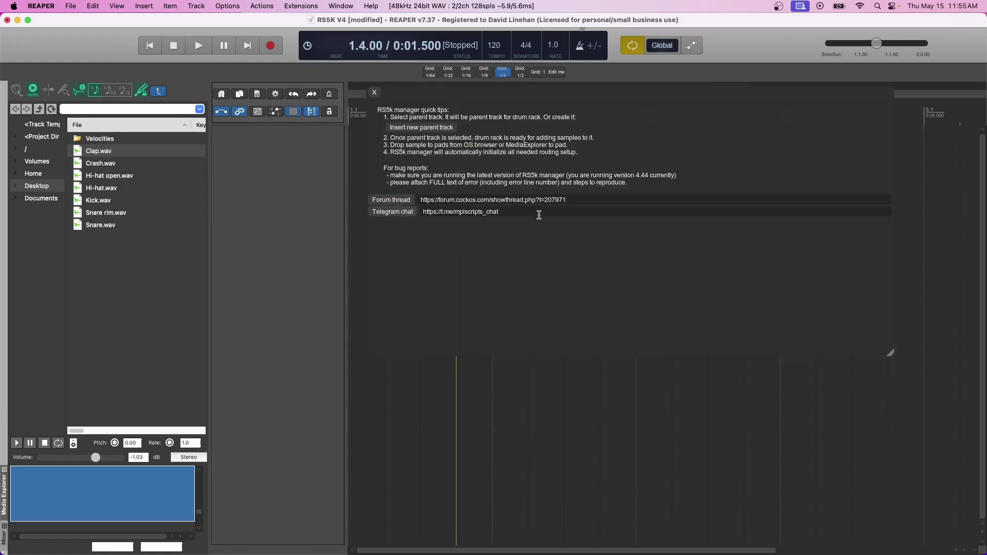
{"action": "left_click", "coordinate": [374, 93]}
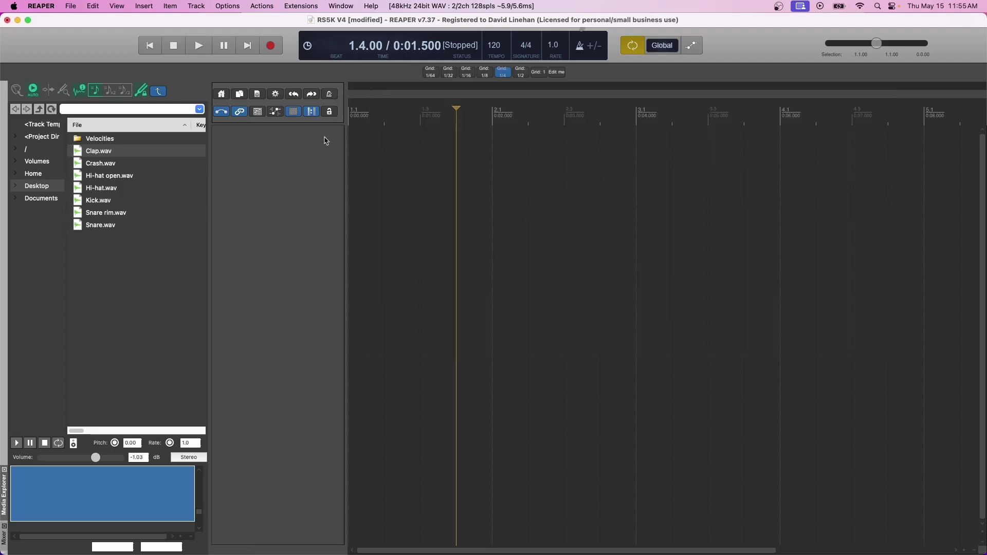
Step: Insert the RS5K Manager V4 track template to bring back the Drums rack and MIDI bus
{"action": "right_click", "coordinate": [278, 139]}
{"action": "mouse_move", "coordinate": [344, 181]}
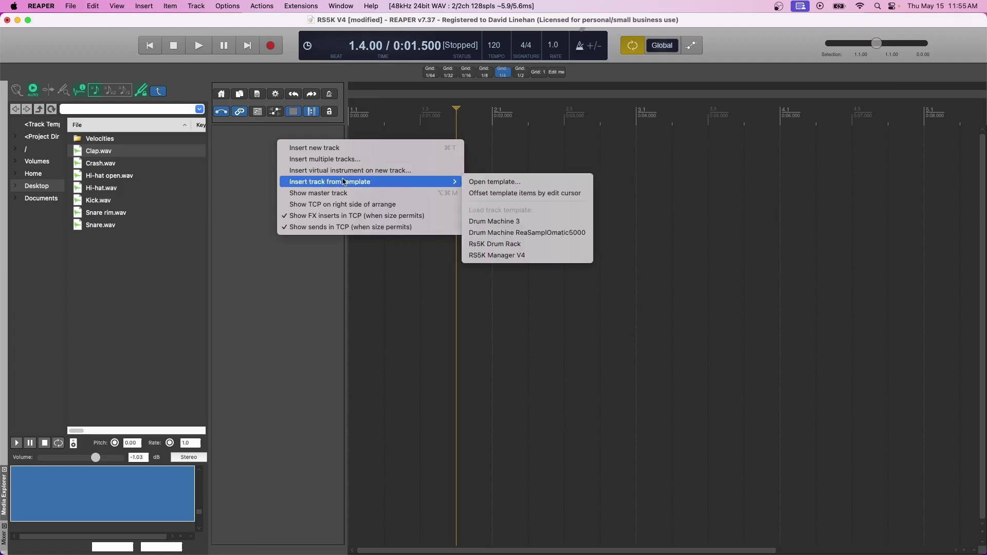
{"action": "left_click", "coordinate": [525, 256]}
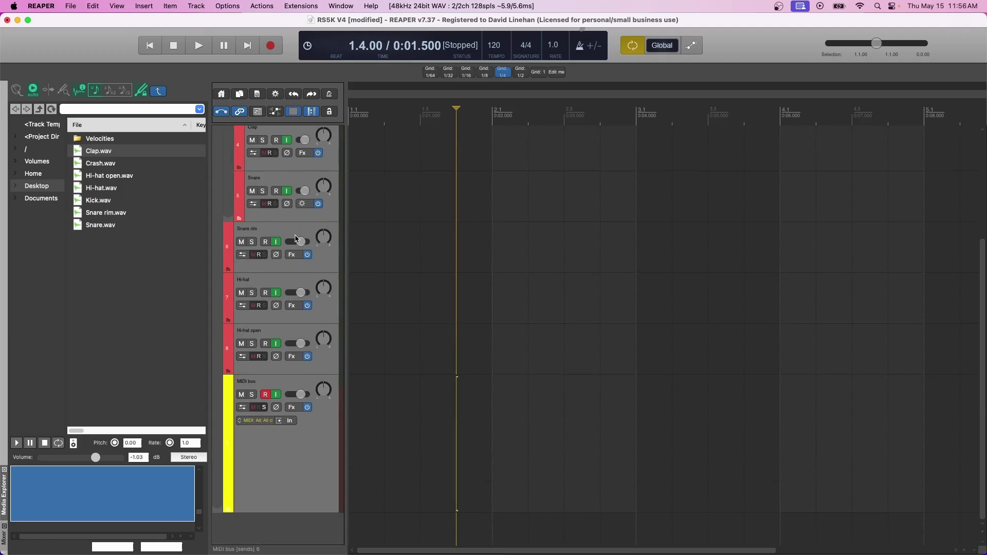
{"action": "scroll", "coordinate": [296, 238], "scroll_direction": "up", "scroll_amount": 5}
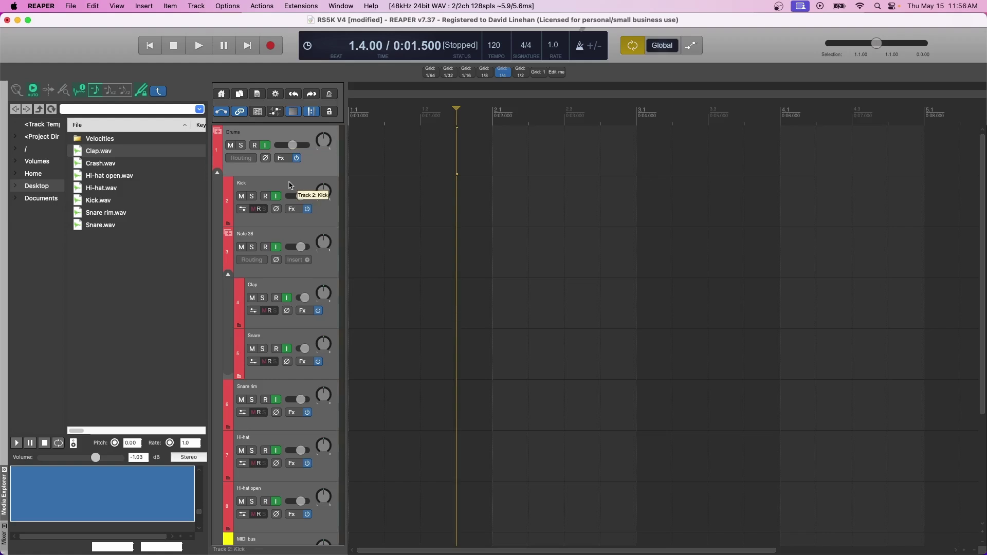
{"action": "scroll", "coordinate": [290, 309], "scroll_direction": "down", "scroll_amount": 3}
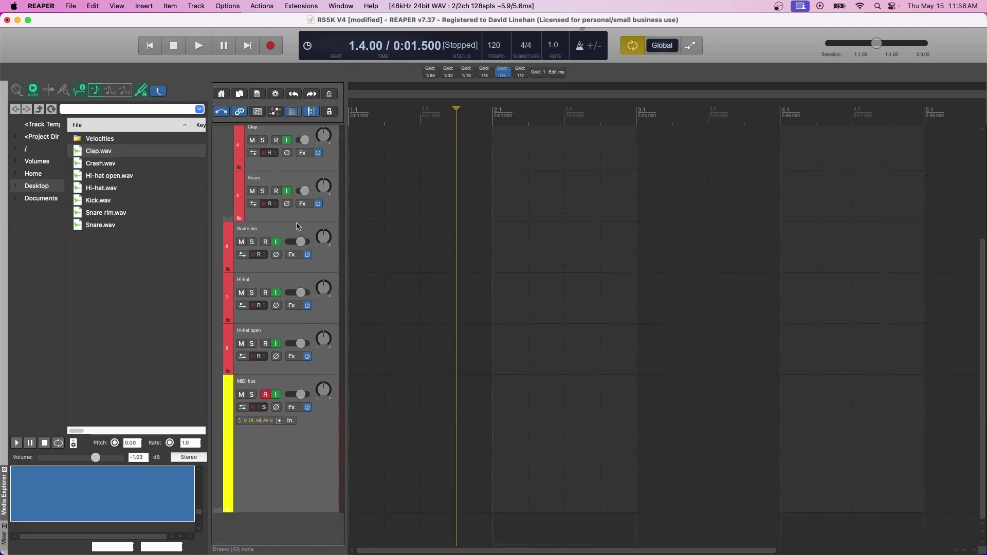
{"action": "scroll", "coordinate": [300, 435], "scroll_direction": "up", "scroll_amount": 2}
{"action": "scroll", "coordinate": [300, 436], "scroll_direction": "down", "scroll_amount": 2}
{"action": "left_click", "coordinate": [122, 5]}
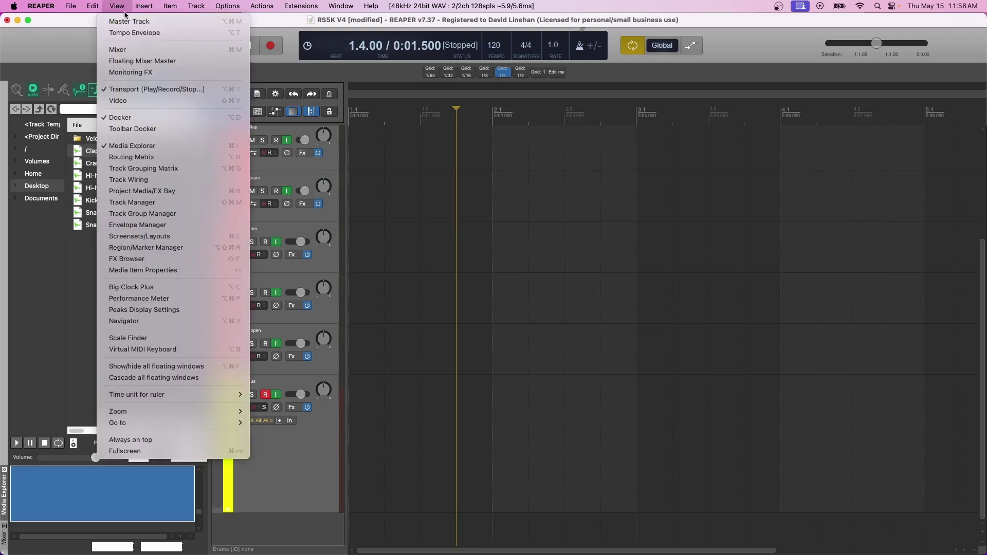
{"action": "left_click", "coordinate": [150, 350]}
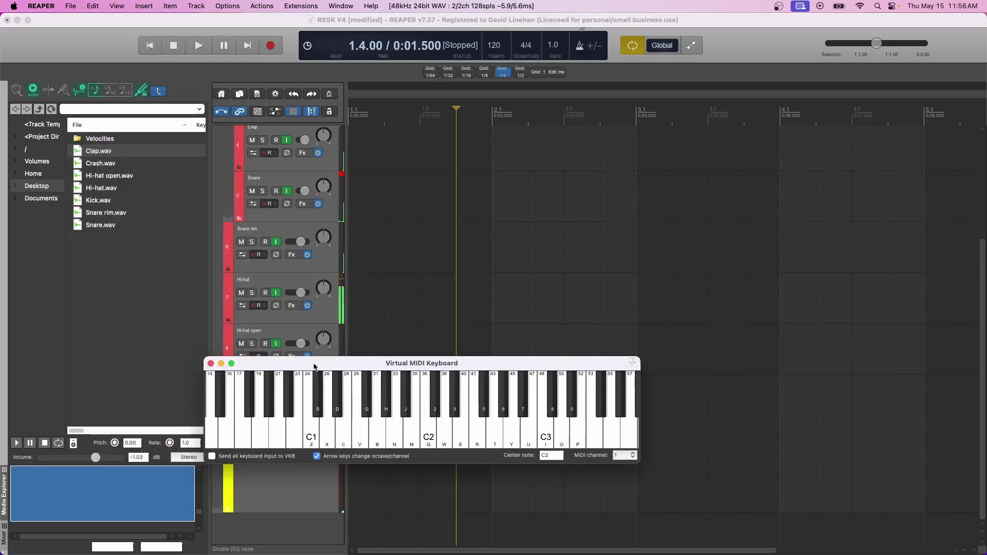
{"action": "key", "text": "5"}
{"action": "key", "text": "q"}
{"action": "key", "text": "w"}
{"action": "key", "text": "q"}
{"action": "key", "text": "q"}
{"action": "key", "text": "w"}
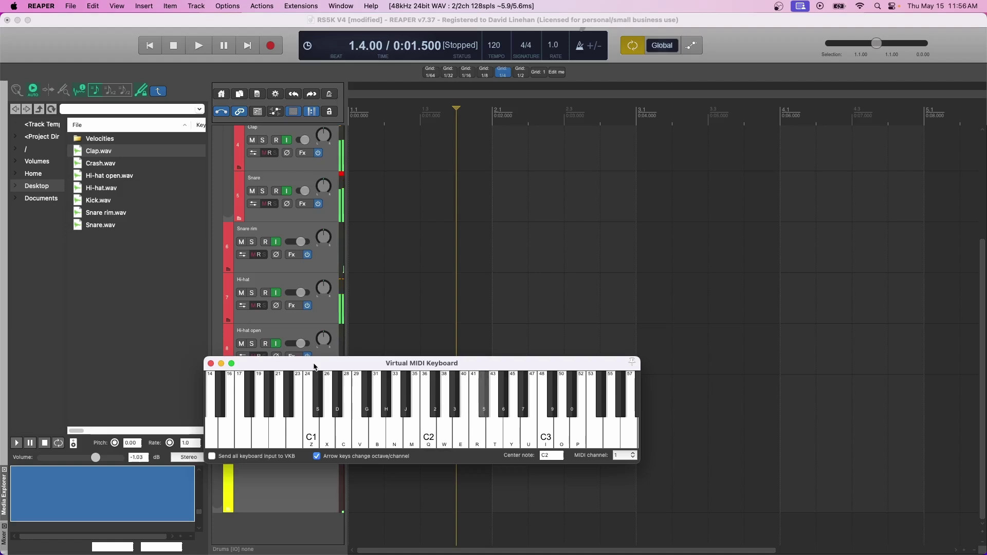
{"action": "key", "text": "q"}
{"action": "key", "text": "6"}
{"action": "key", "text": "w"}
{"action": "key", "text": "6"}
{"action": "key", "text": "alt+b"}
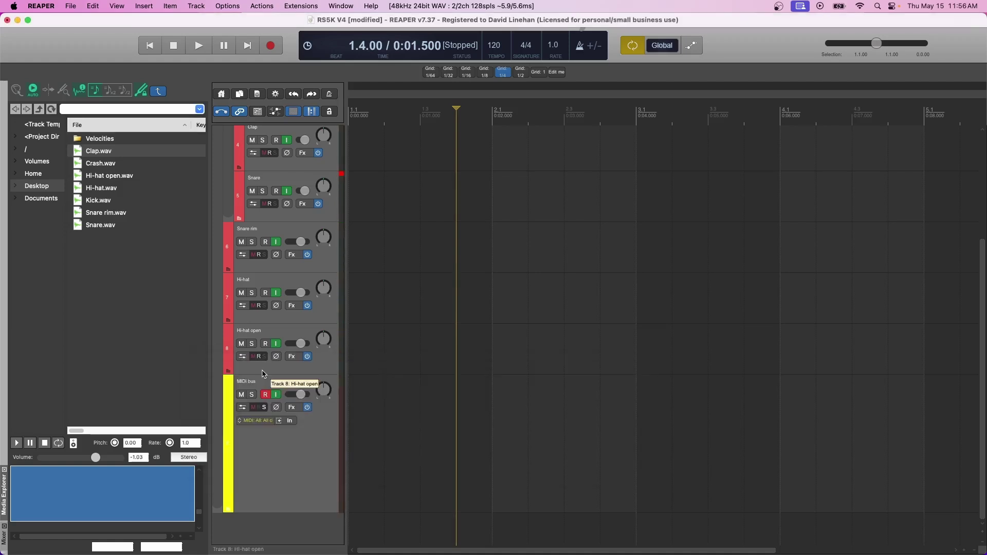